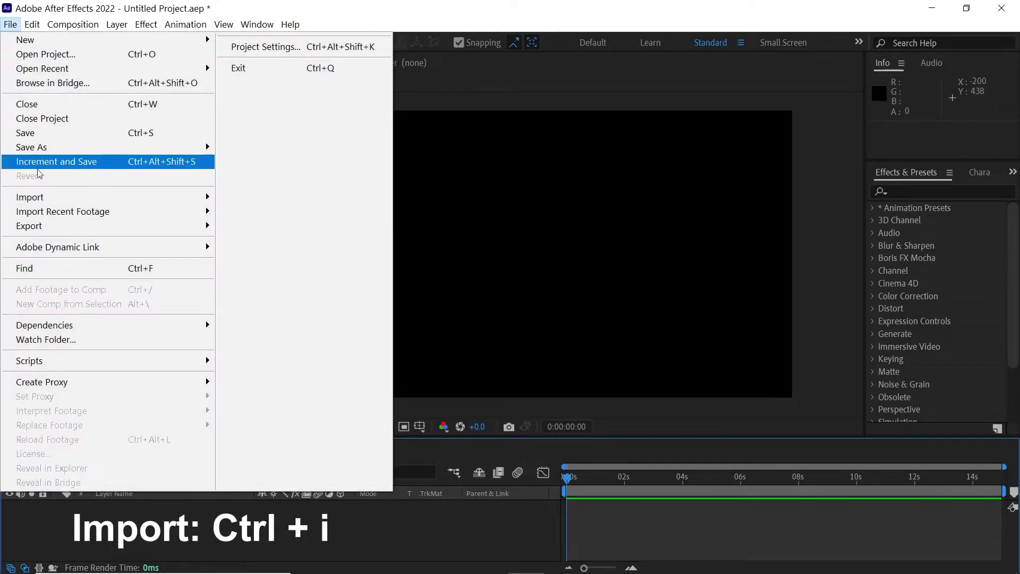
Import Wood.png and place it in the Comp 1 timeline as its first layer
mouse_move(32, 197)
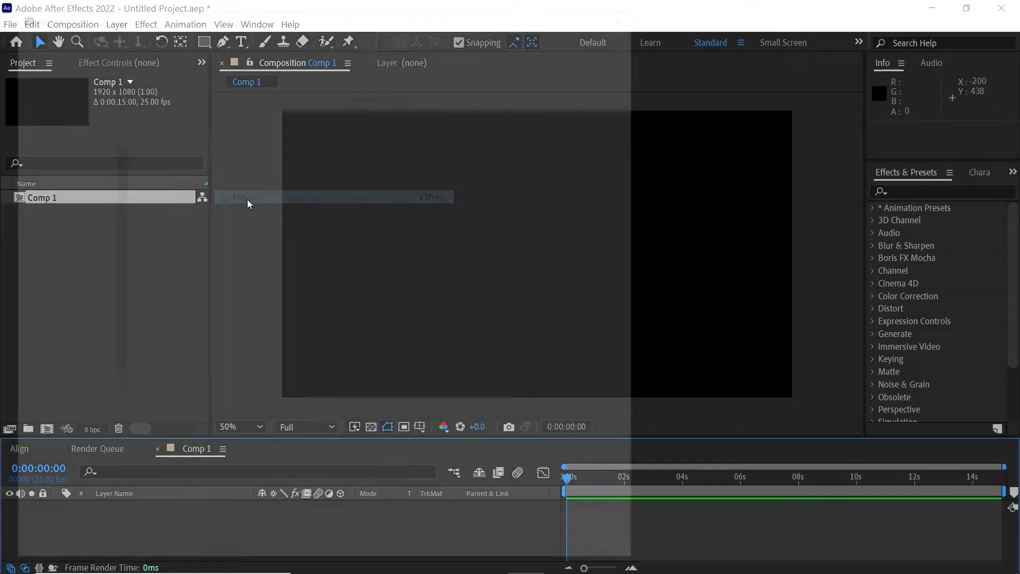
left_click(247, 200)
left_click(205, 153)
left_click(525, 543)
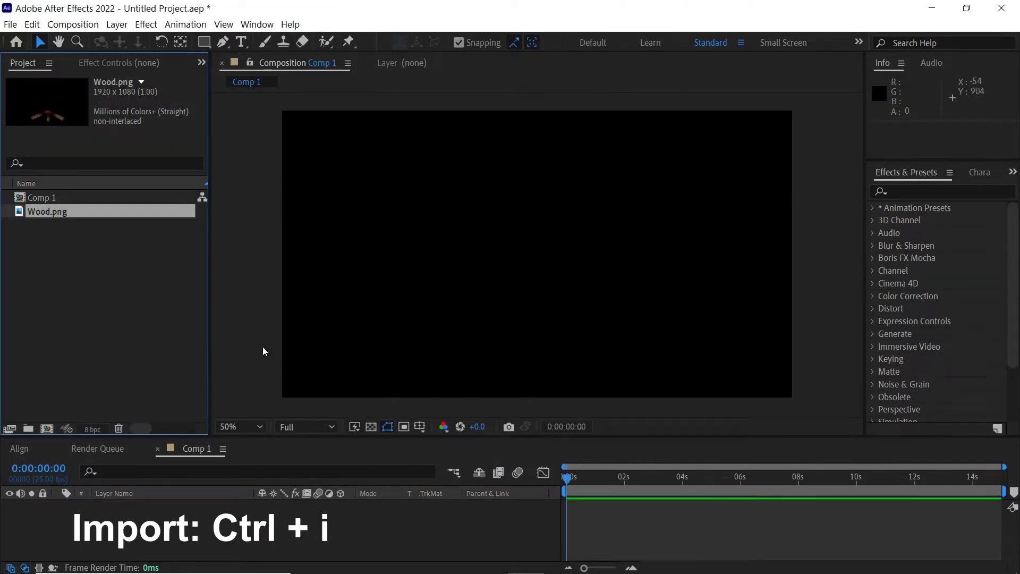
left_click_drag(85, 214, 164, 519)
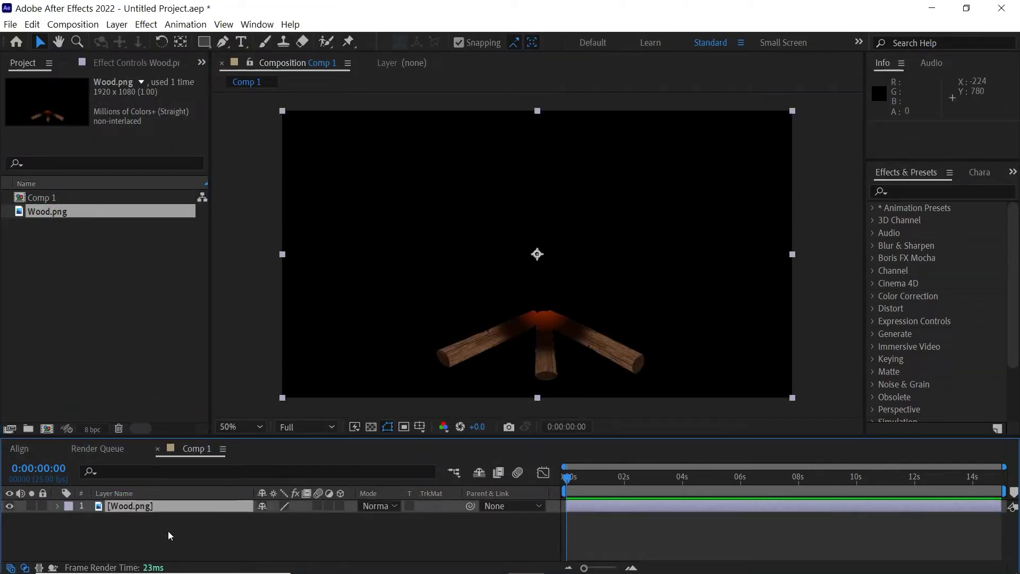
left_click(117, 24)
Create a new solid layer named Smoke
mouse_move(213, 40)
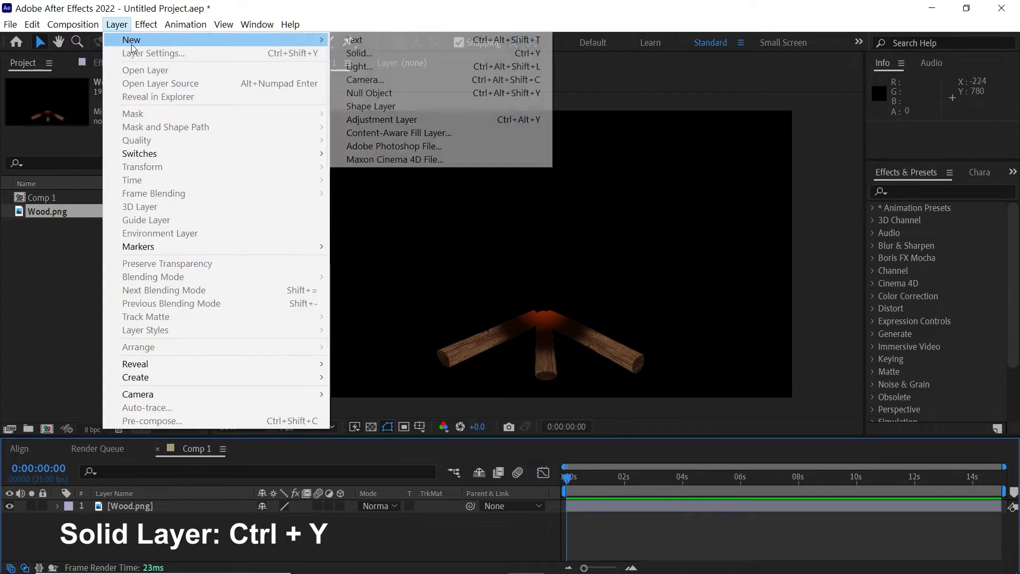
left_click(369, 56)
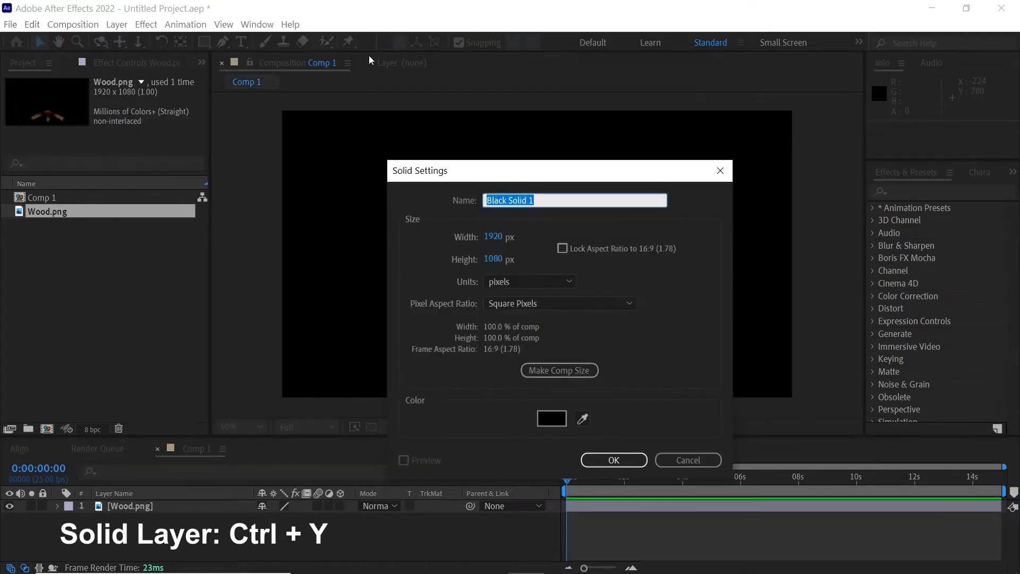
type("Smoke")
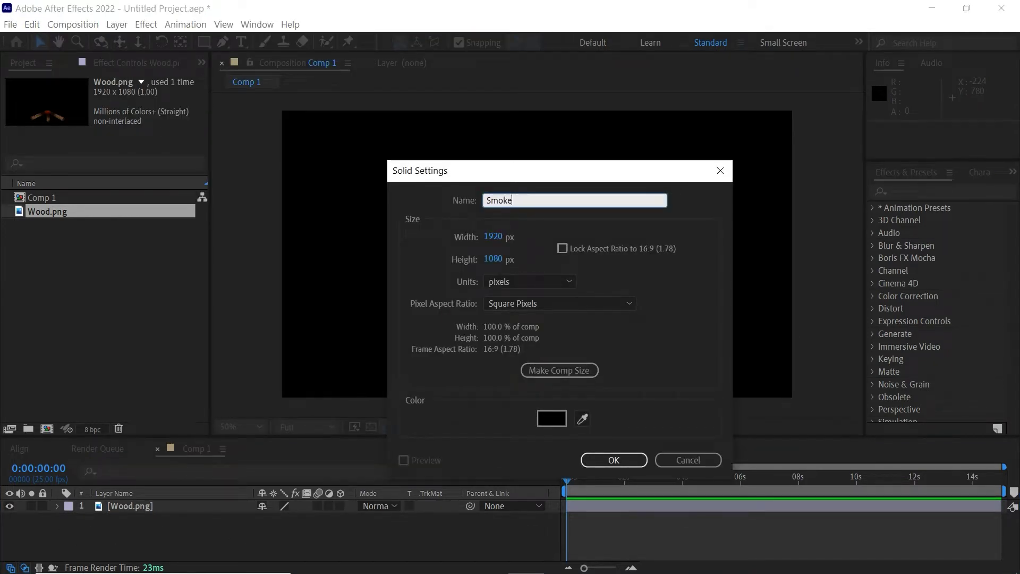
key("Return")
Apply the CC Particle World effect to the Smoke layer
left_click(894, 192)
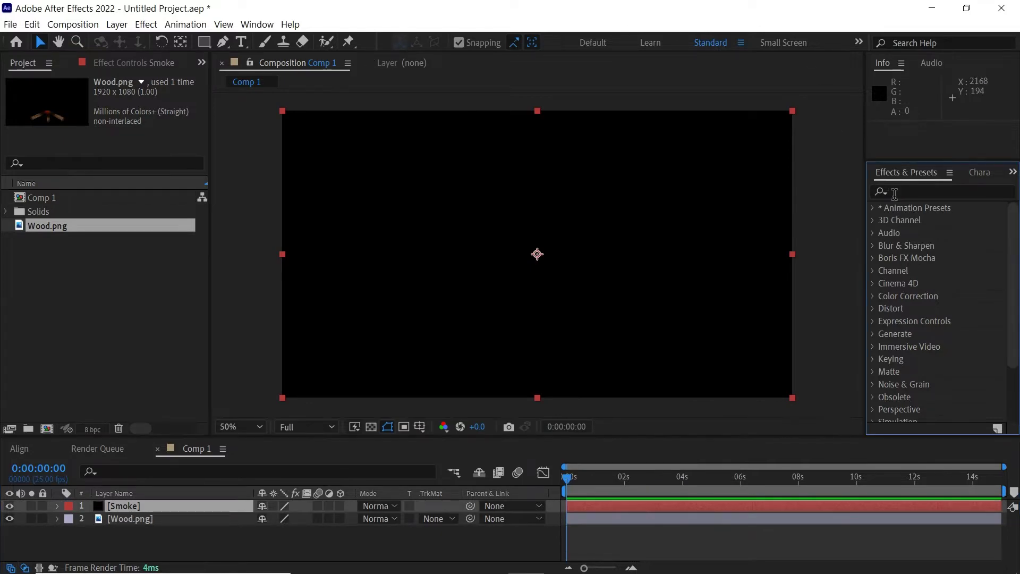
type("cc part")
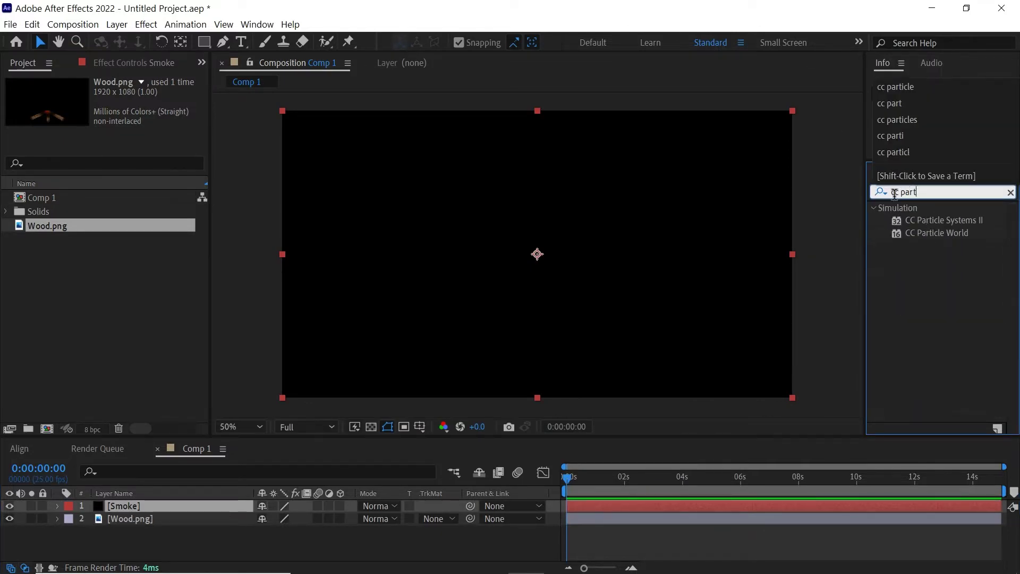
type("icle")
left_click_drag(933, 233, 652, 509)
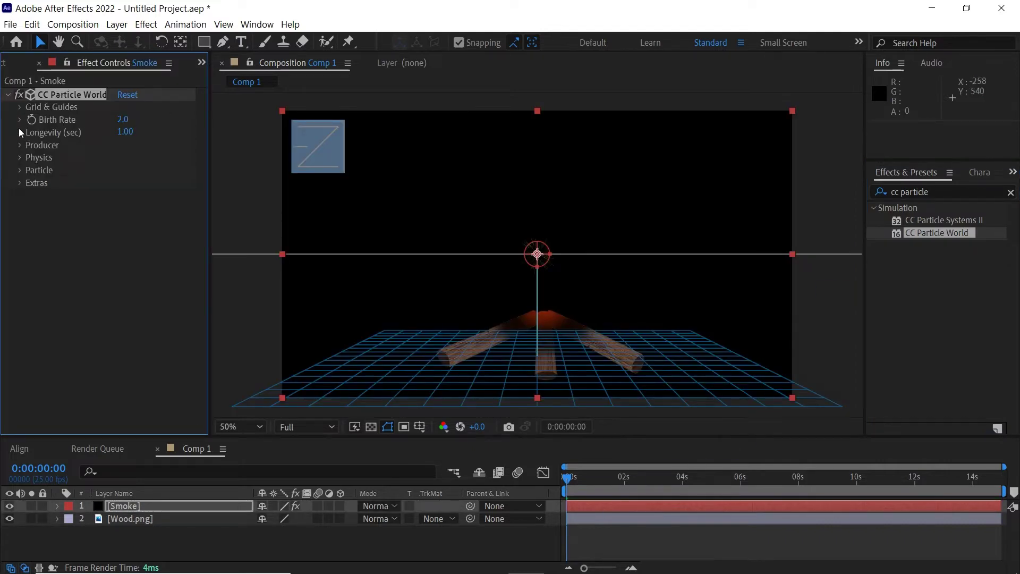
Hide the particle floor grid under Grid & Guides and preview the particles
left_click(21, 108)
left_click(121, 170)
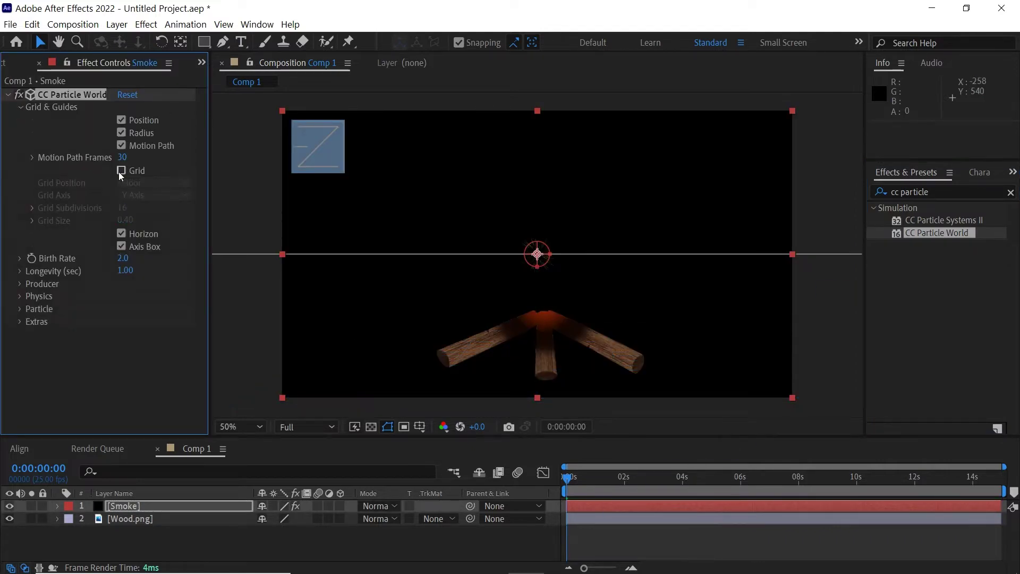
left_click(21, 109)
key("space")
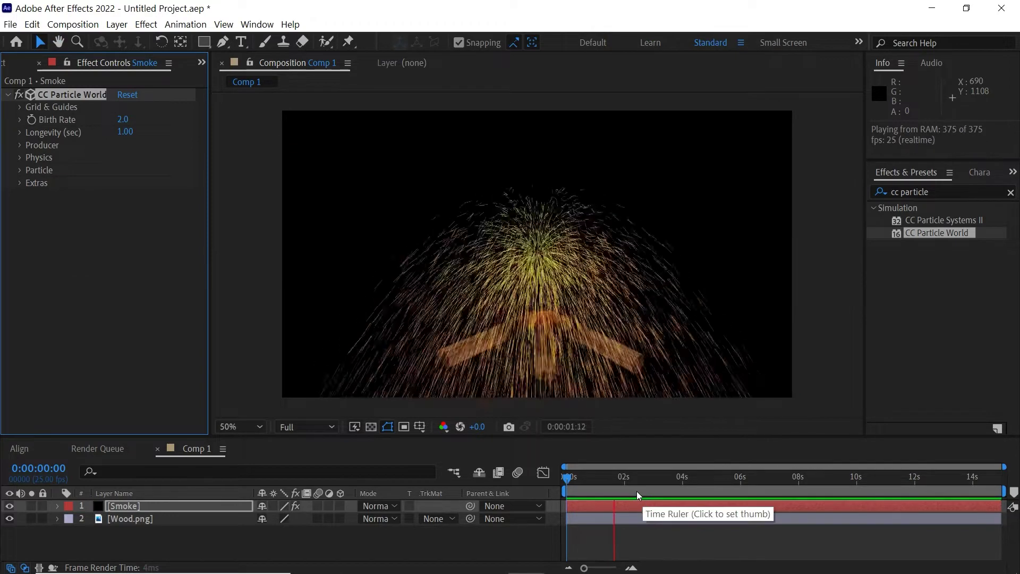
left_click(635, 487)
Set Physics Velocity to 0.50 and Gravity to -0.800
left_click(21, 158)
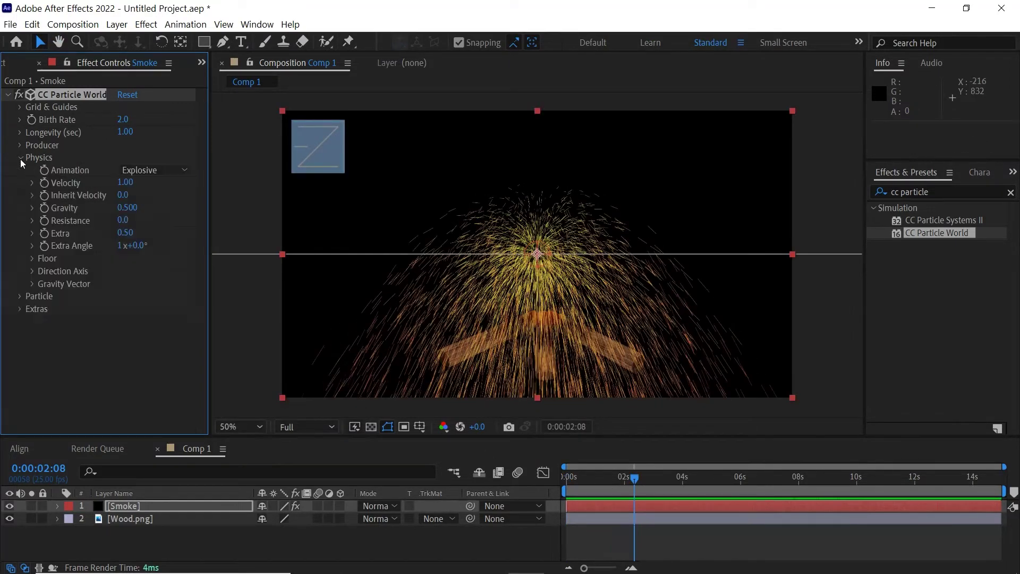
left_click(127, 183)
key("Return")
left_click_drag(132, 207, 137, 205)
left_click(138, 205)
type("-0.2")
key("Return")
left_click(141, 207)
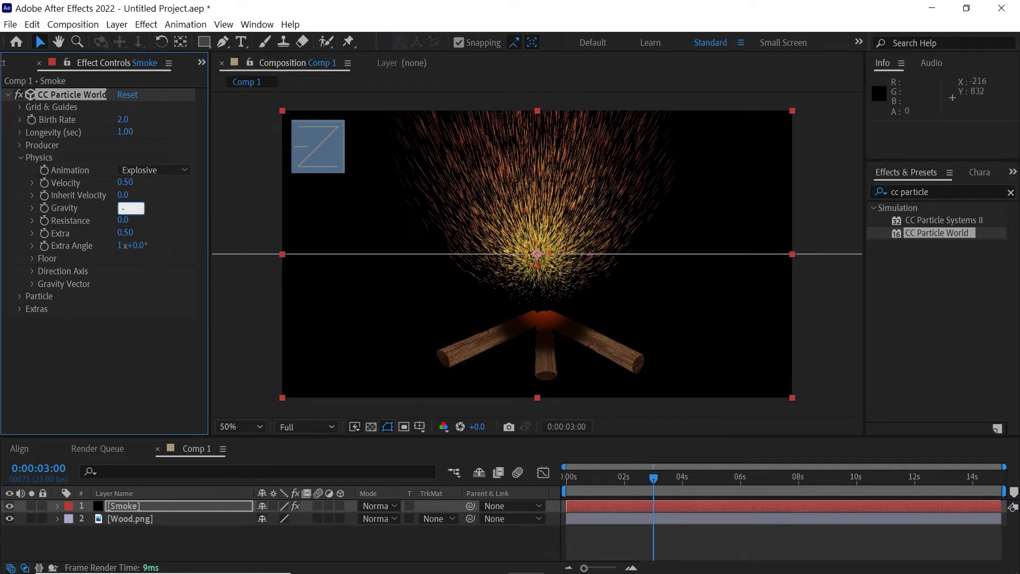
type("0.800")
key("Return")
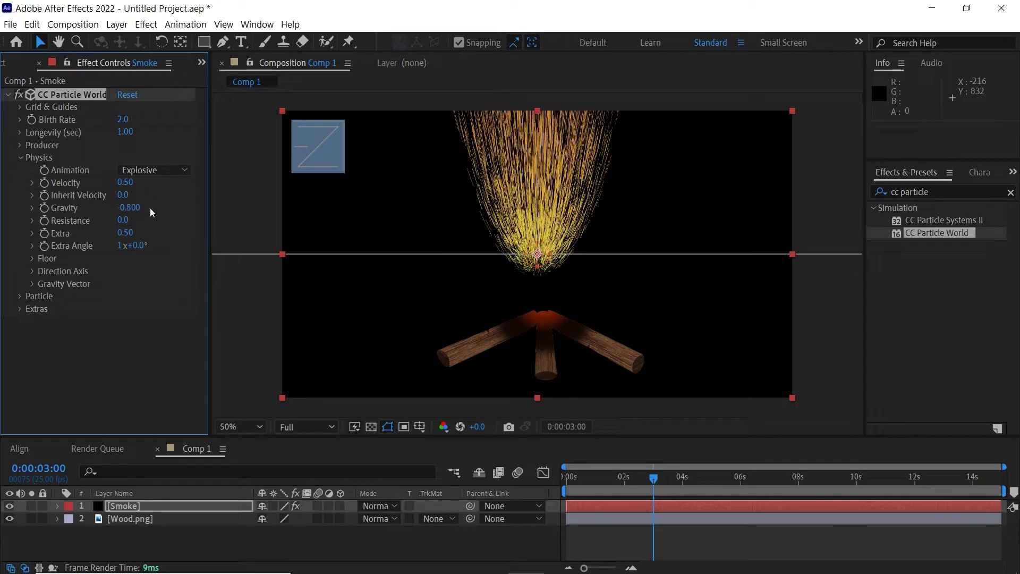
Raise Resistance to 17.0 to slow the rising particles
left_click_drag(128, 220, 157, 232)
left_click(127, 226)
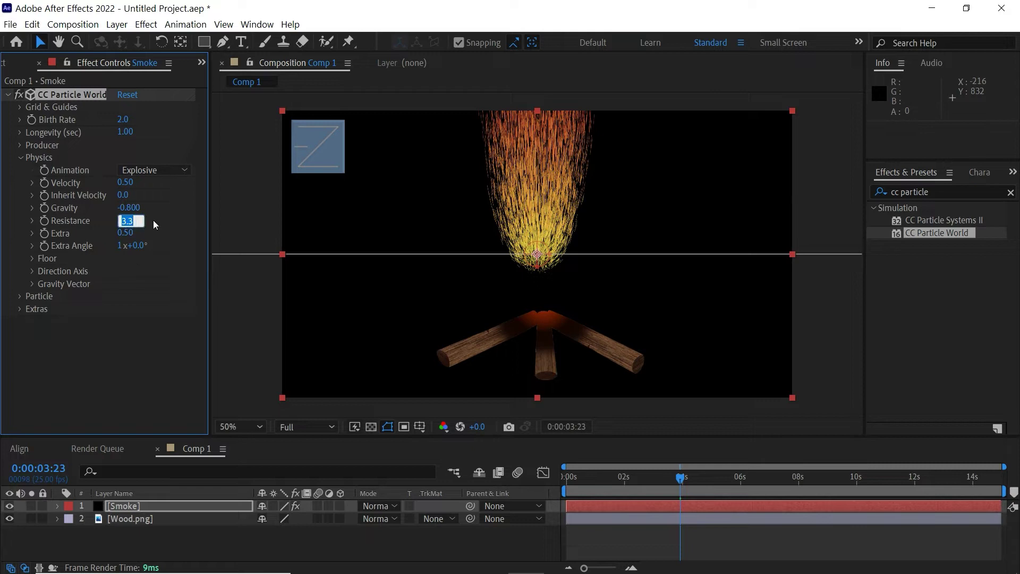
type("17")
key("Return")
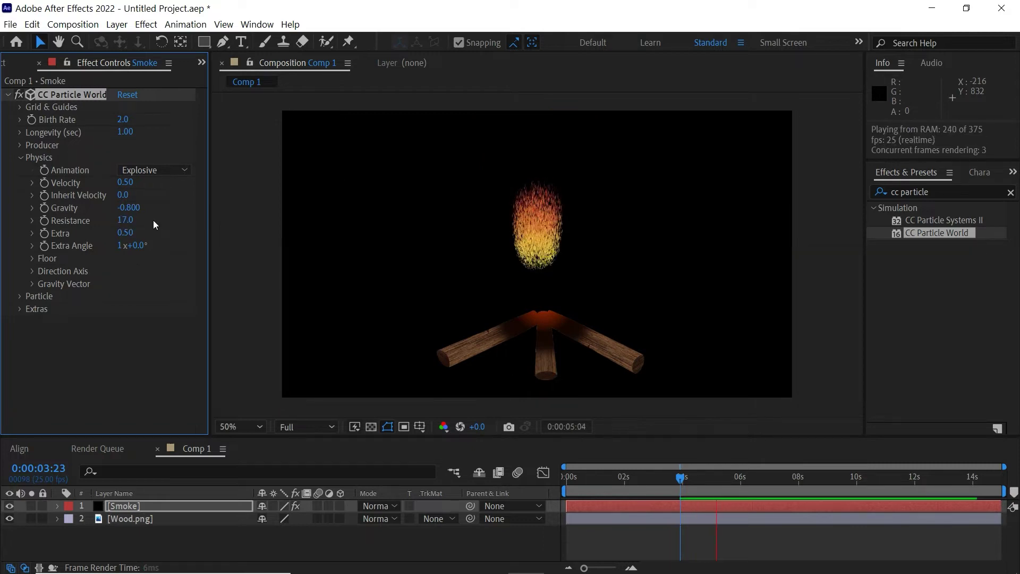
Place the Producer emitter on the logs at Position 0.01, 0.12, -0.01 and preview
left_click(20, 145)
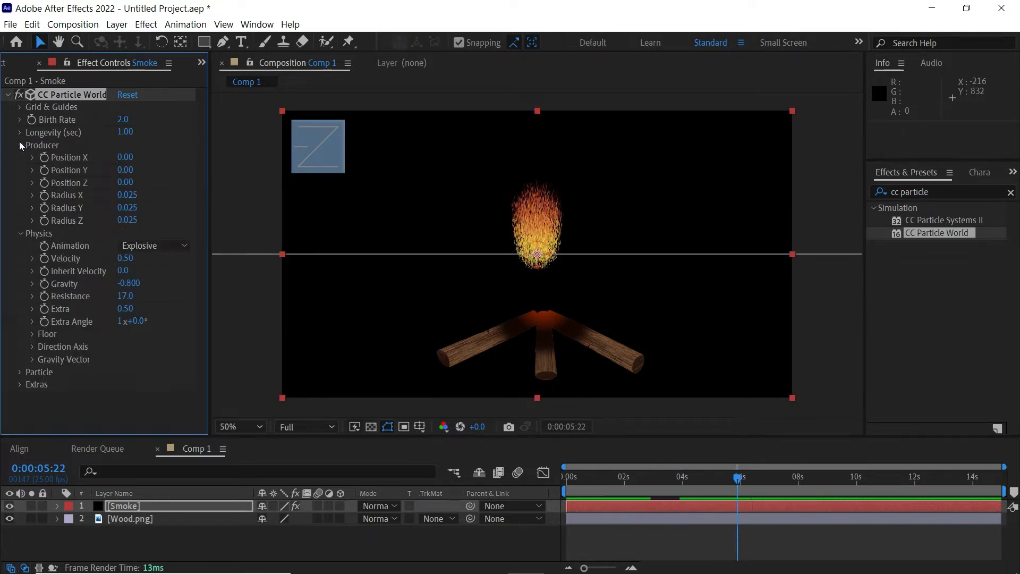
left_click(126, 158)
type("0.01")
key("Return")
left_click_drag(126, 169, 134, 174)
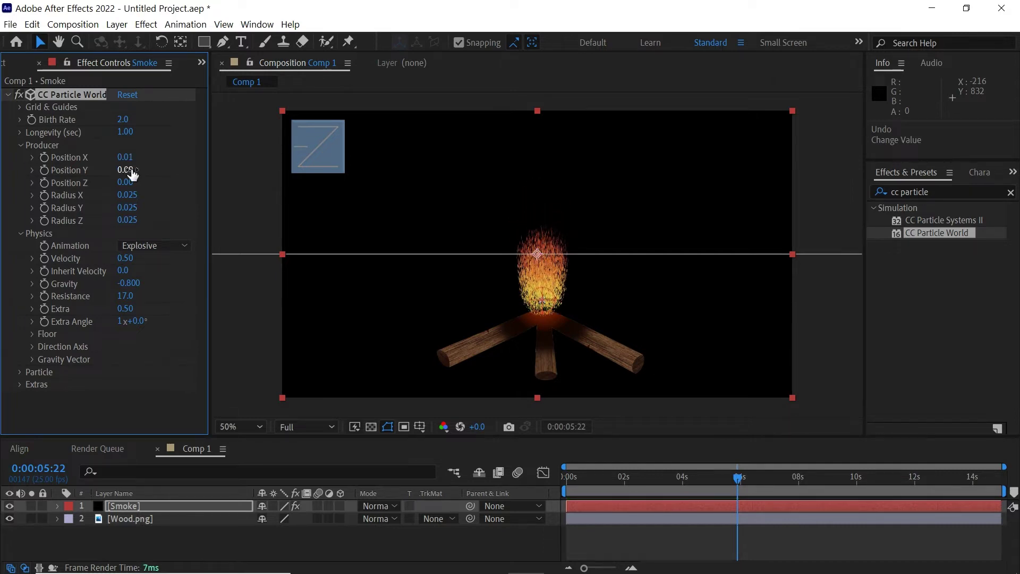
type("12")
key("Return")
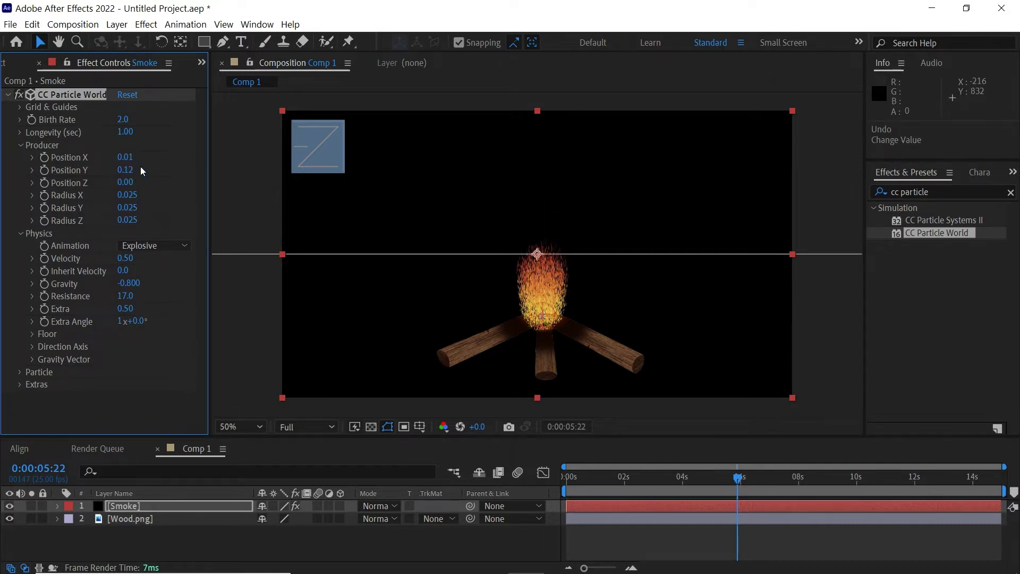
left_click(132, 182)
key("space")
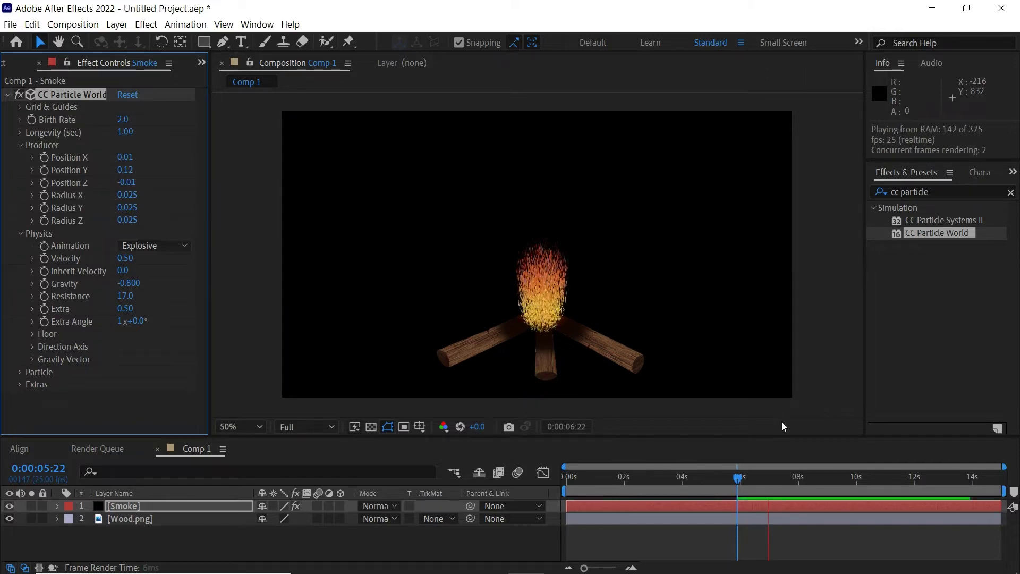
left_click_drag(744, 486, 770, 489)
Set Birth Rate to 6.0 and Longevity to 8.00 for a tall column
left_click(123, 119)
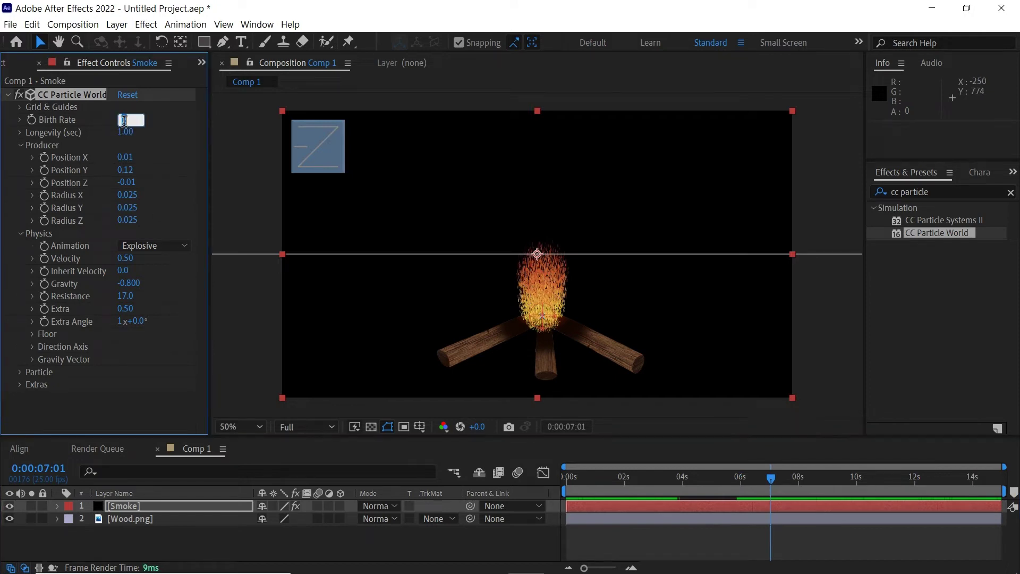
type("6")
key("Return")
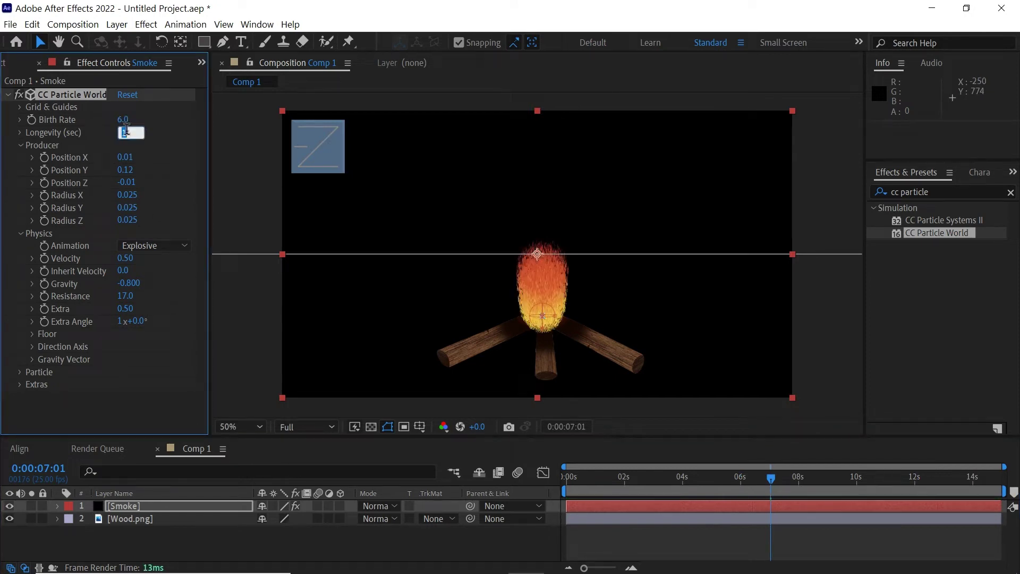
left_click(784, 477)
left_click(784, 509)
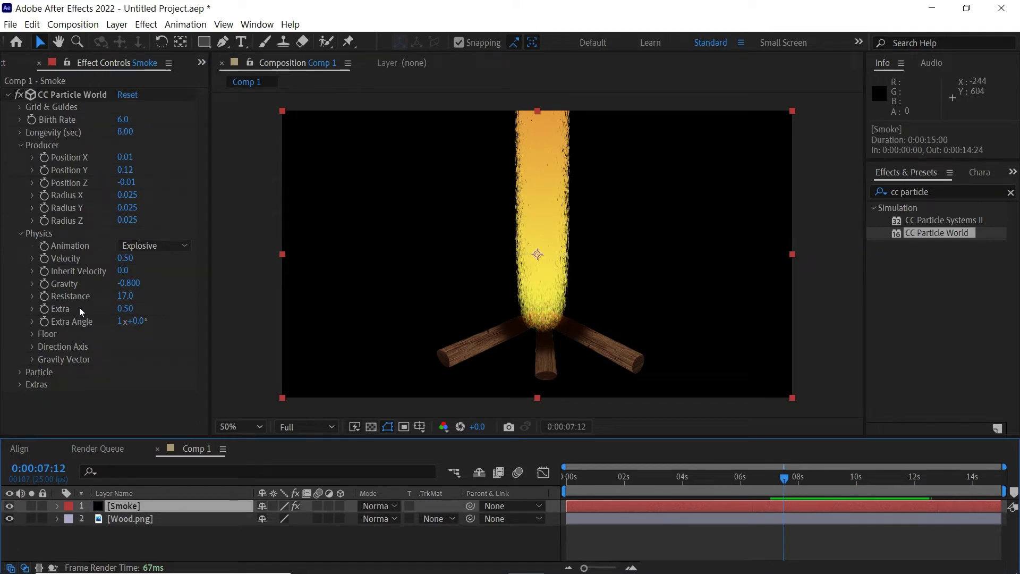
left_click(20, 372)
Make the particles Faded Spheres with Birth Size 0.600 and Death Size 0.000
left_click_drag(198, 245, 195, 257)
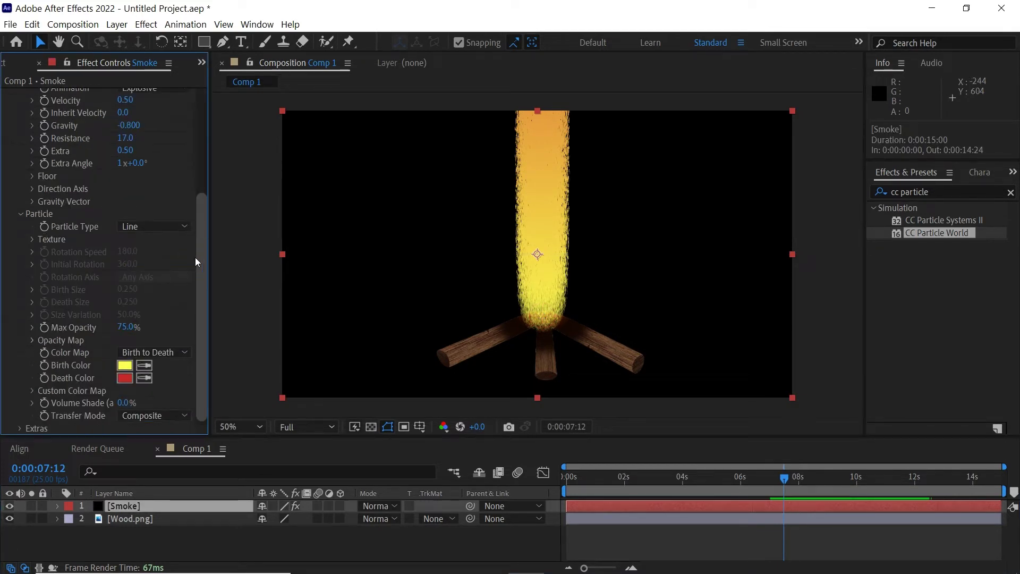
left_click(182, 229)
left_click(171, 281)
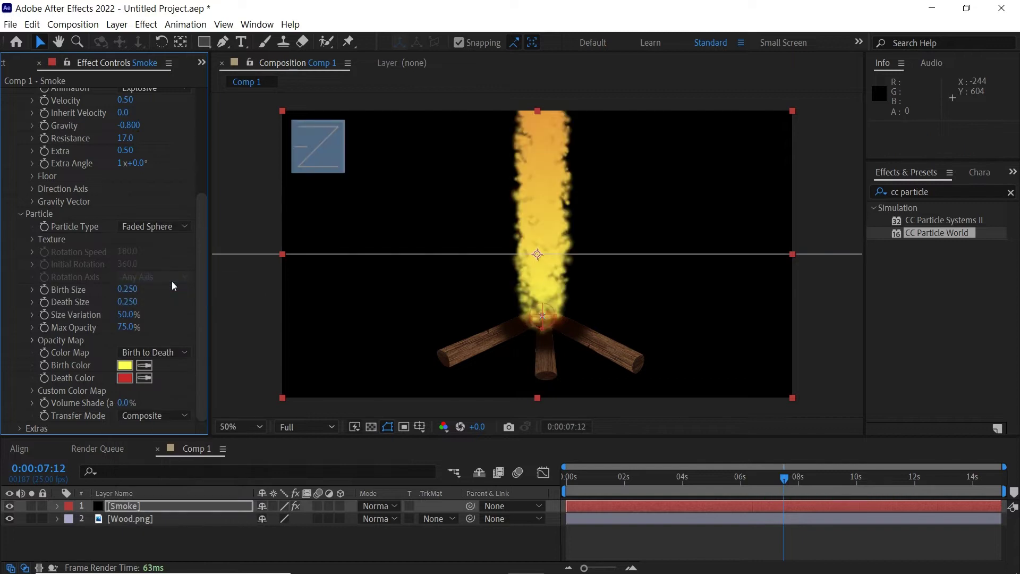
left_click_drag(130, 288, 149, 288)
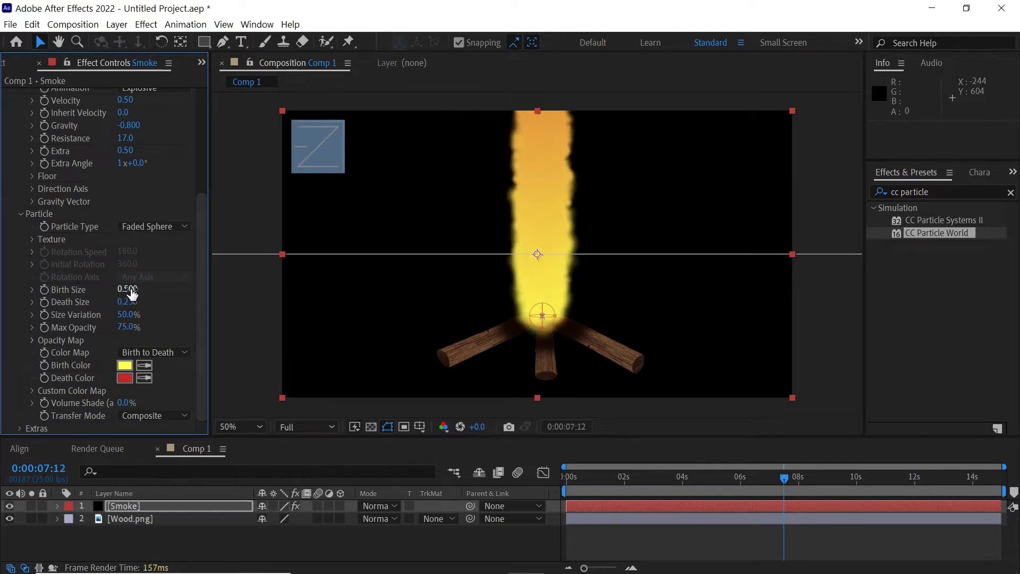
type("0.600")
key("Return")
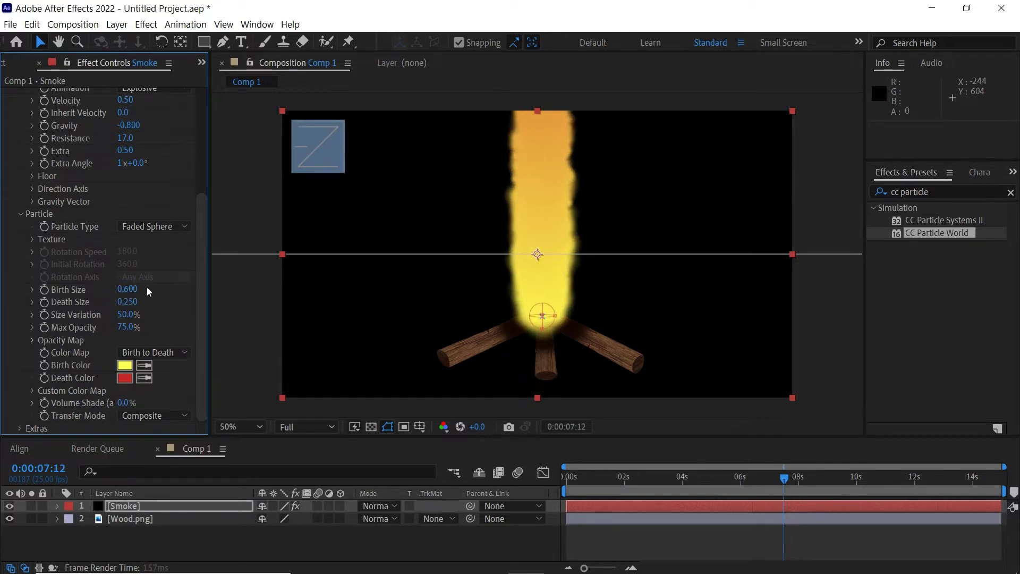
left_click_drag(139, 302, 133, 307)
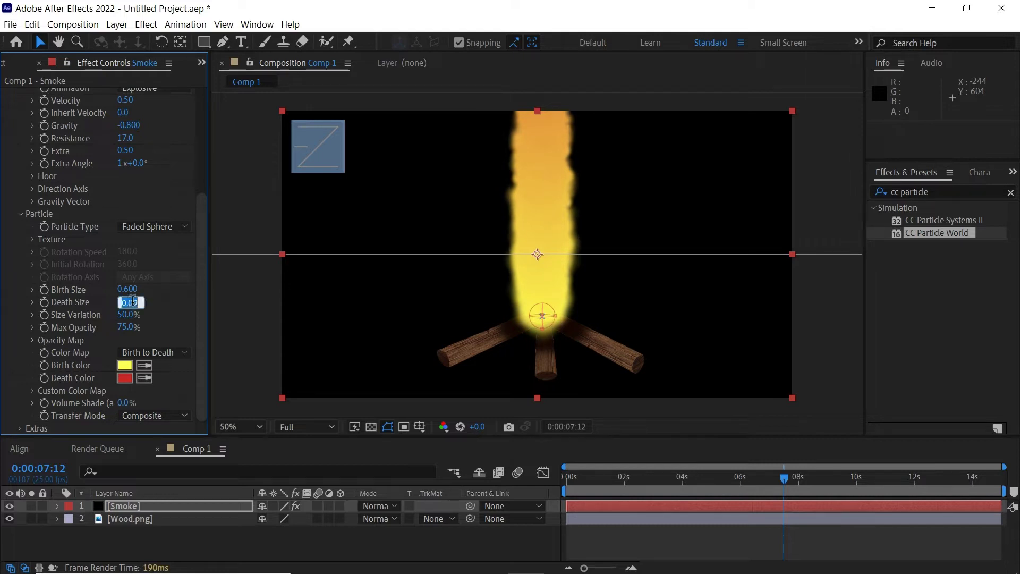
left_click(125, 366)
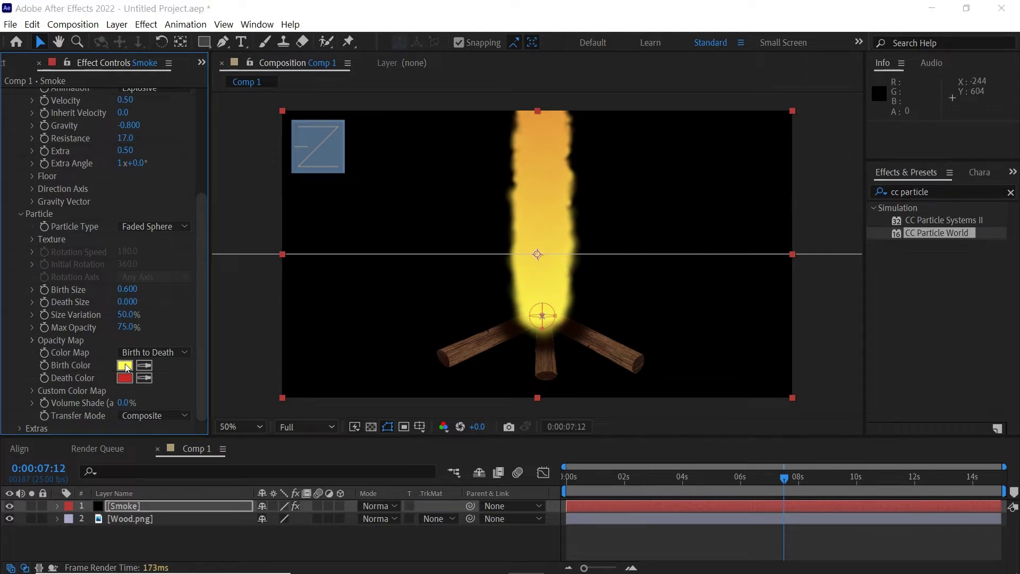
Set Birth Color white, Death Color light grey, Size Variation 100% and Max Opacity 2%
left_click(56, 205)
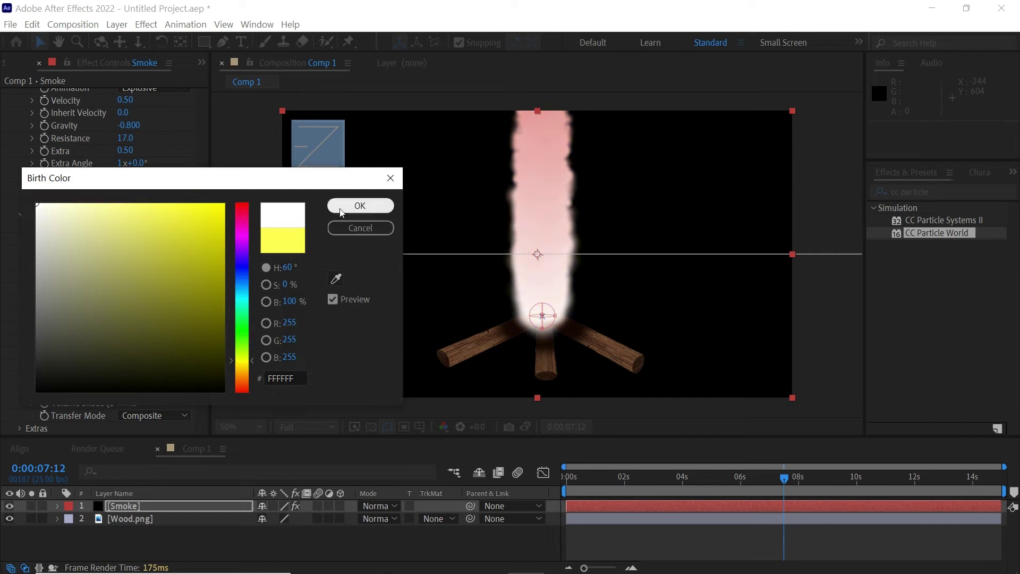
left_click(359, 205)
left_click(125, 377)
left_click_drag(38, 269, 36, 287)
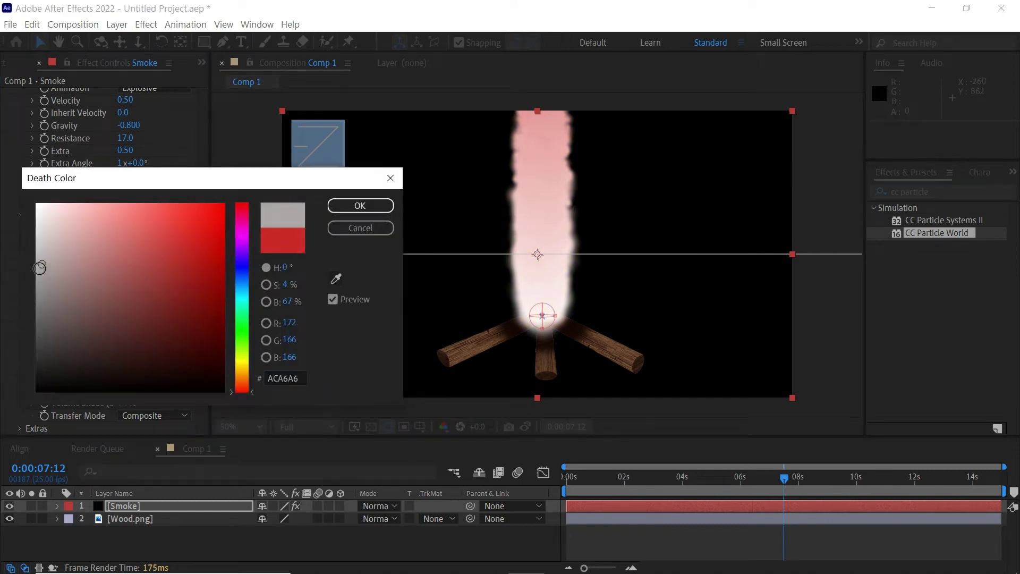
left_click(353, 205)
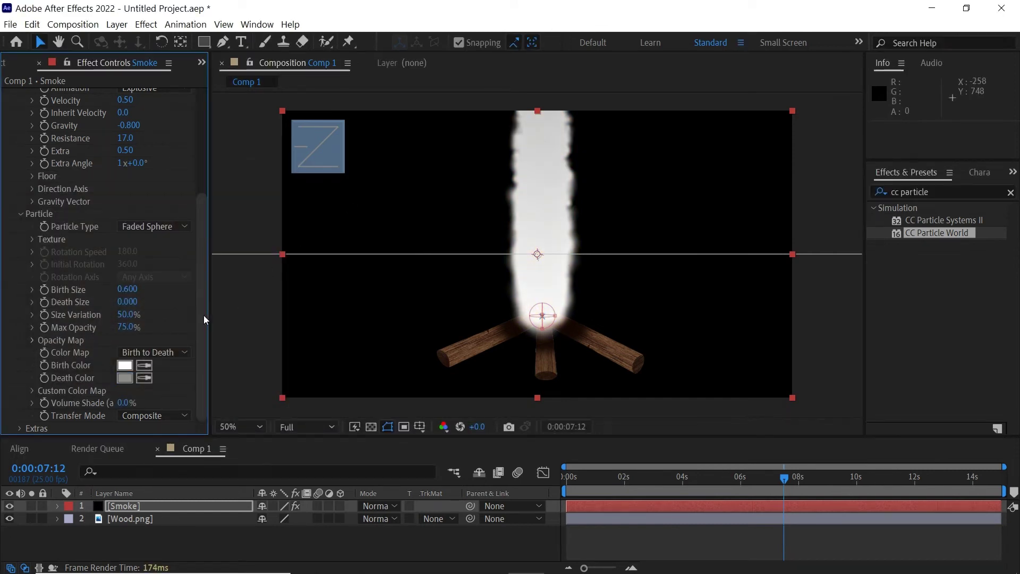
key("ctrl+z")
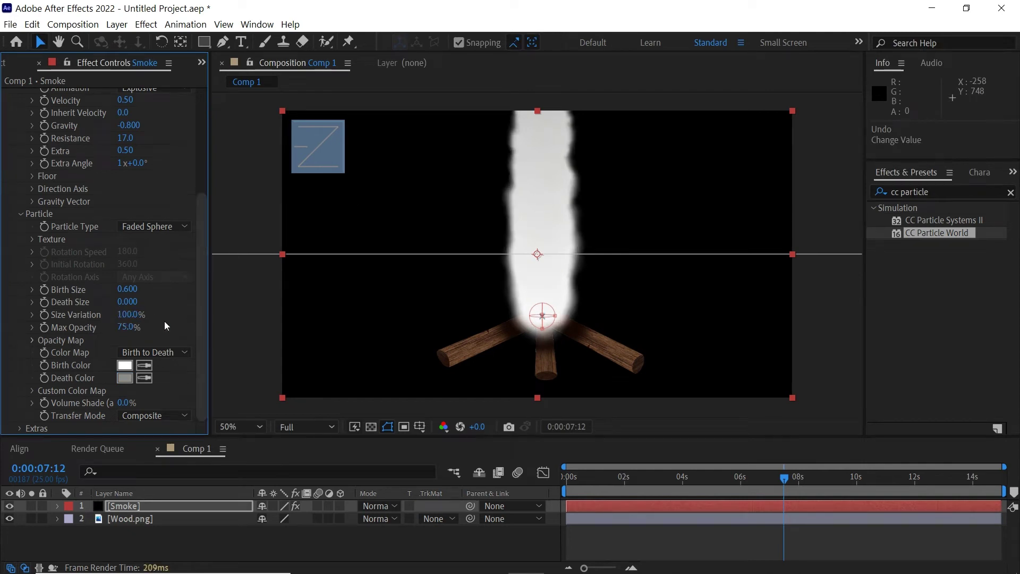
type("2")
key("Return")
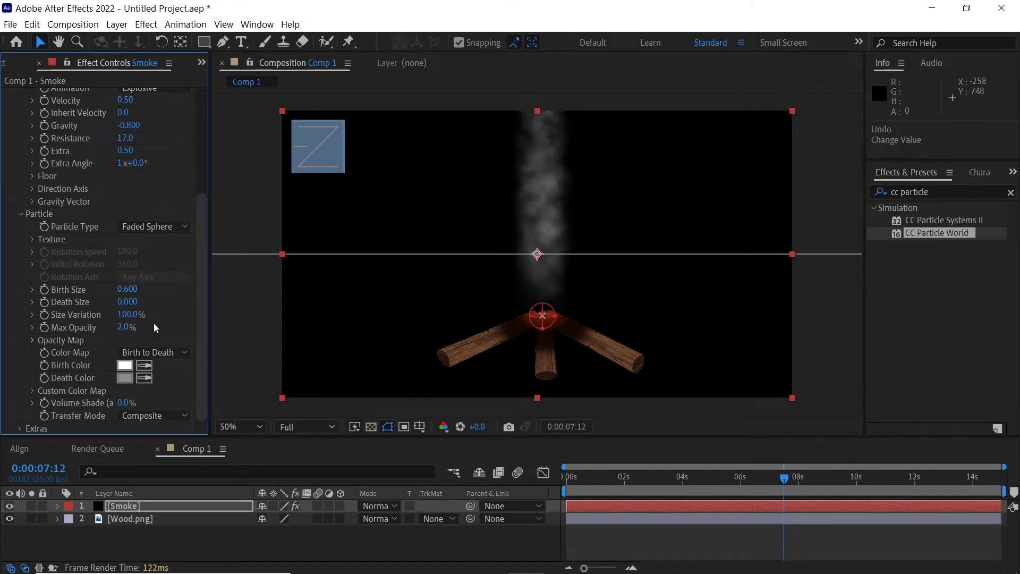
left_click_drag(719, 486, 800, 486)
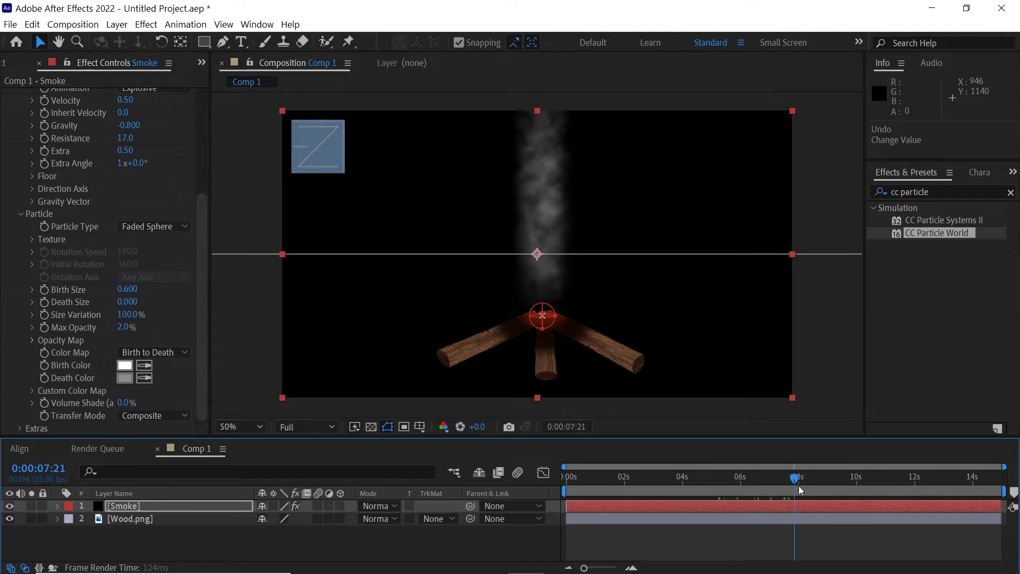
Change the Death Color to a different grey and preview the faint smoke
left_click(124, 378)
left_click_drag(37, 276, 37, 263)
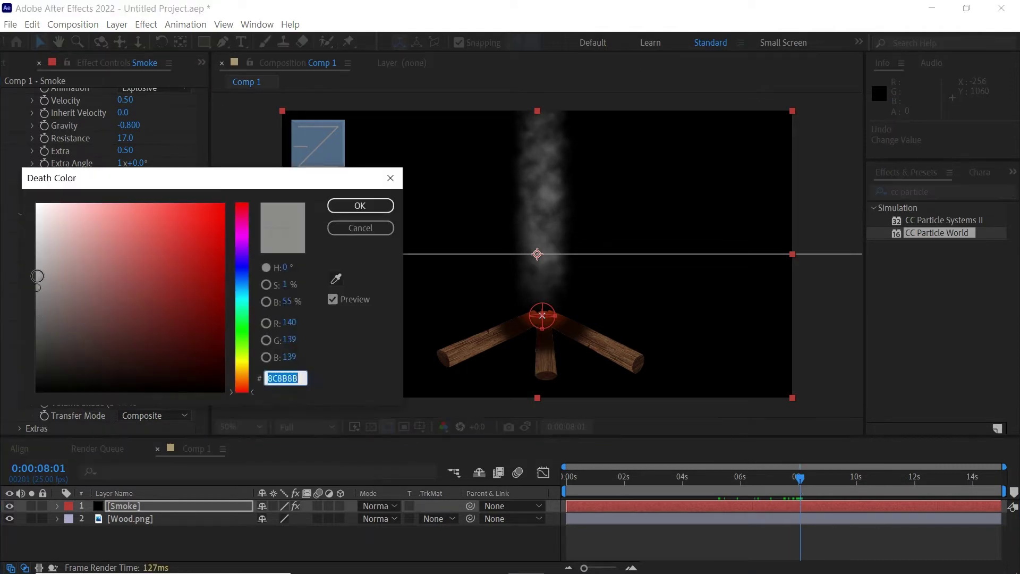
left_click(360, 205)
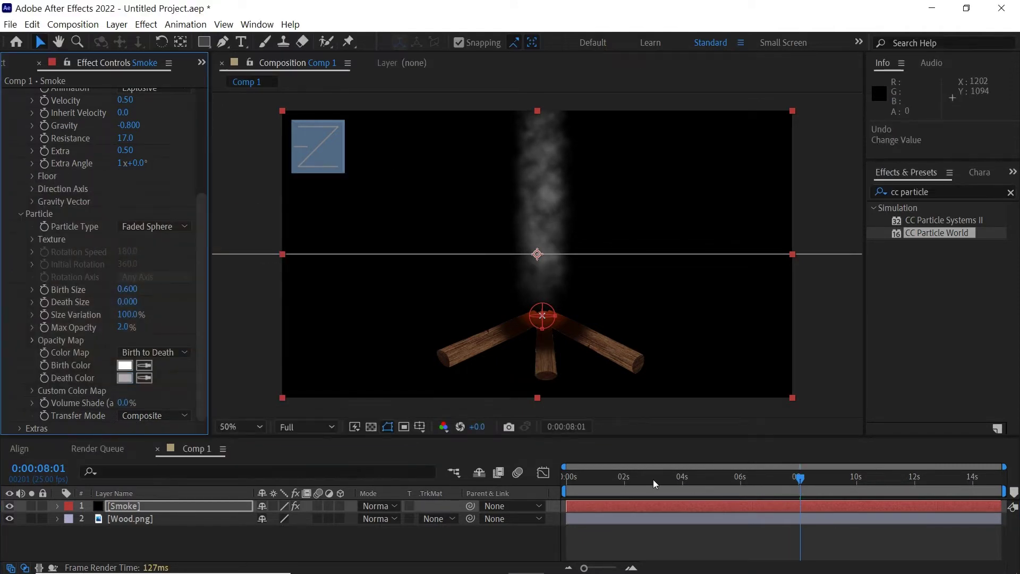
left_click(653, 479)
key("space")
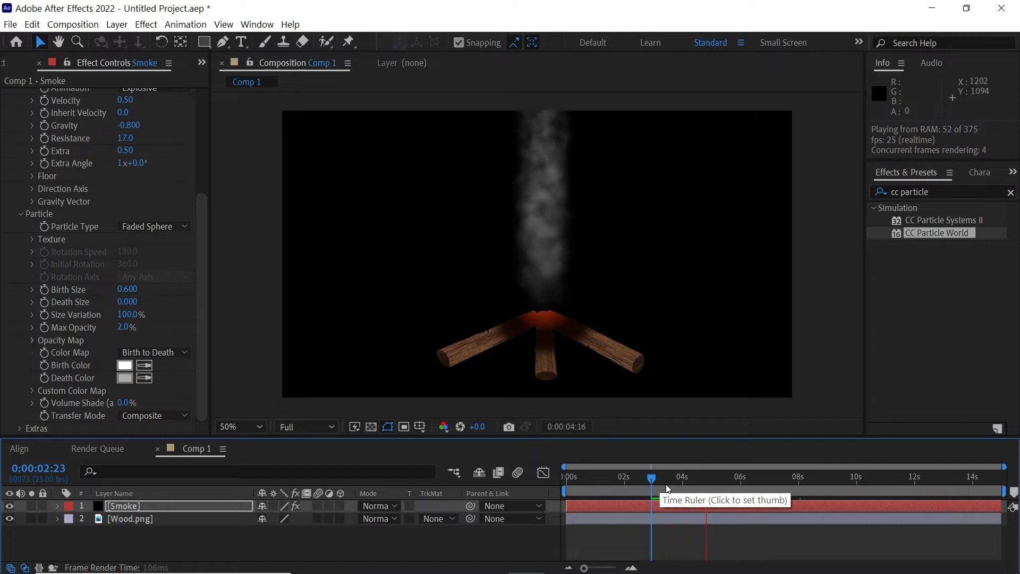
key("space")
left_click(687, 488)
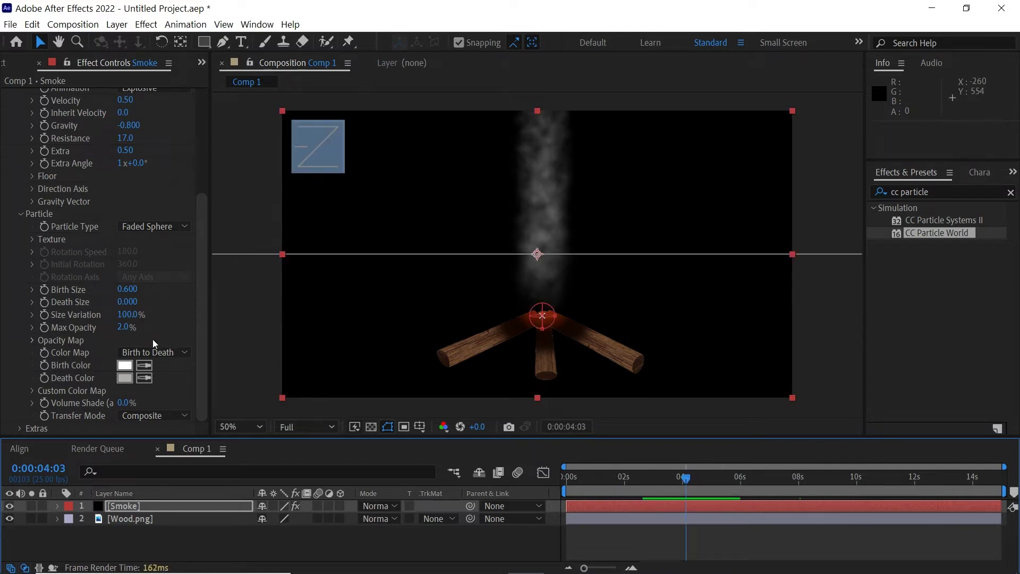
Draw a falling Opacity Map curve so particles fade out, then preview
left_click(31, 340)
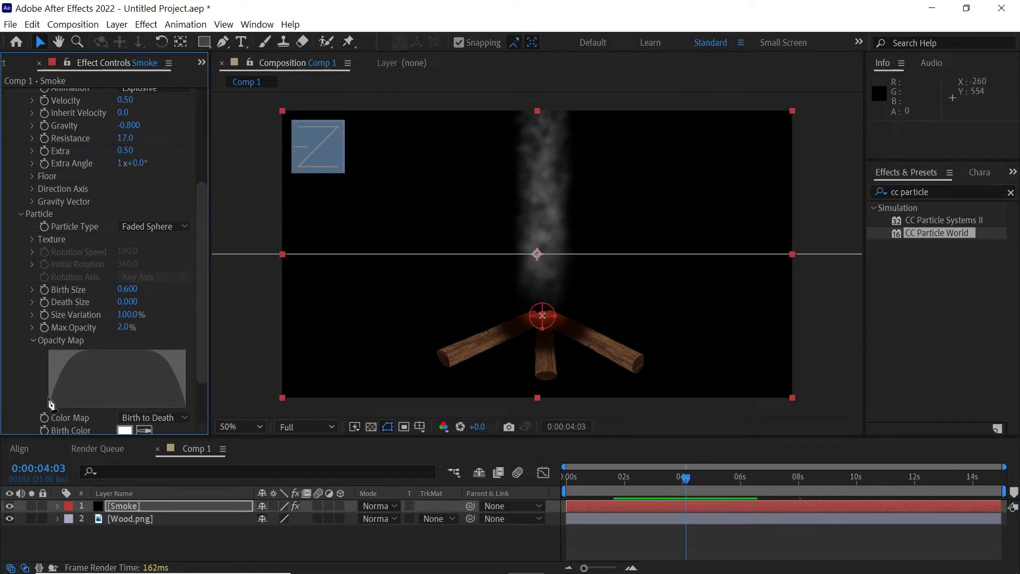
mouse_move(52, 411)
left_mouse_down()
mouse_move(55, 363)
mouse_move(195, 415)
left_mouse_up()
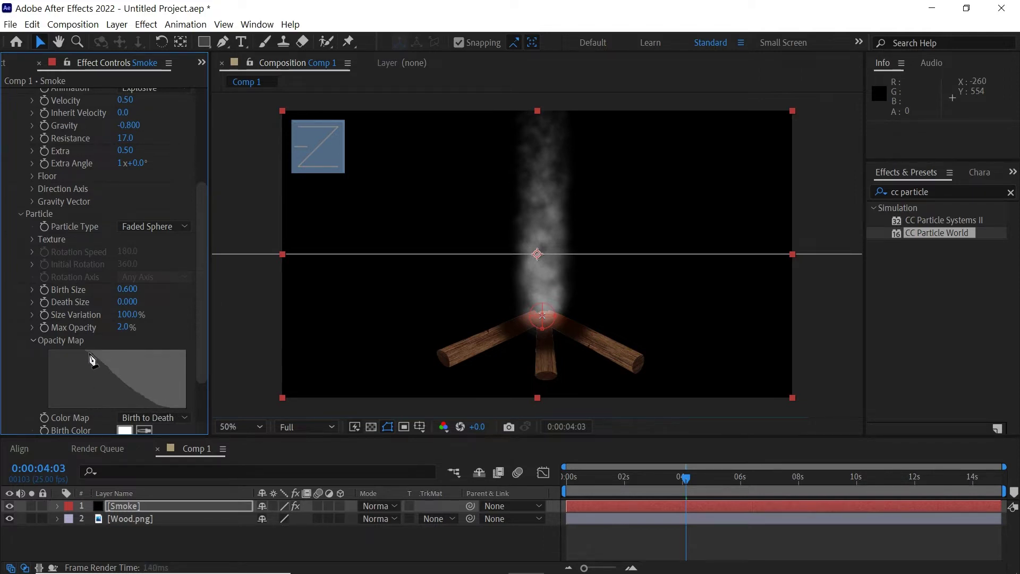
left_click(646, 482)
key("space")
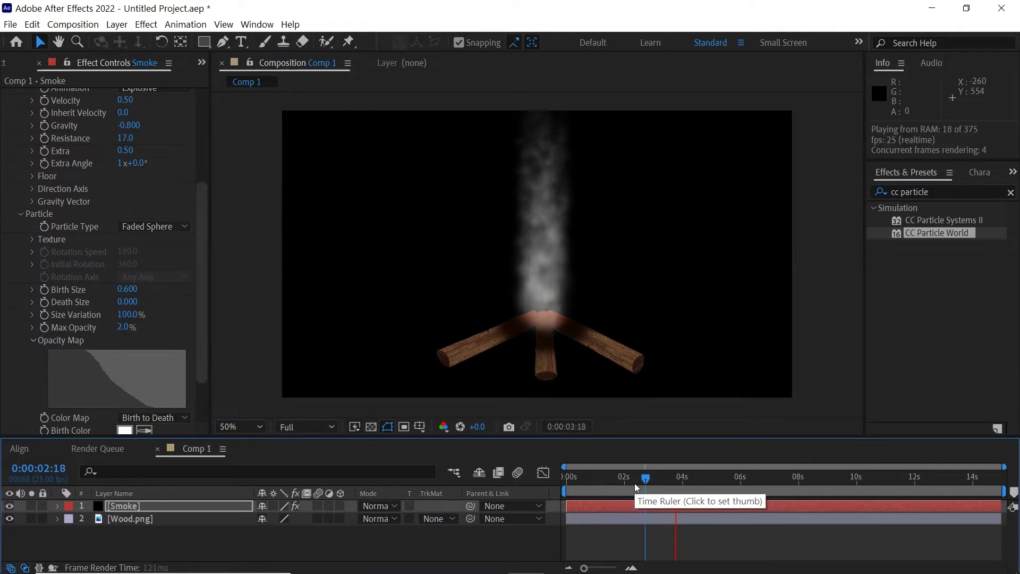
left_click(693, 482)
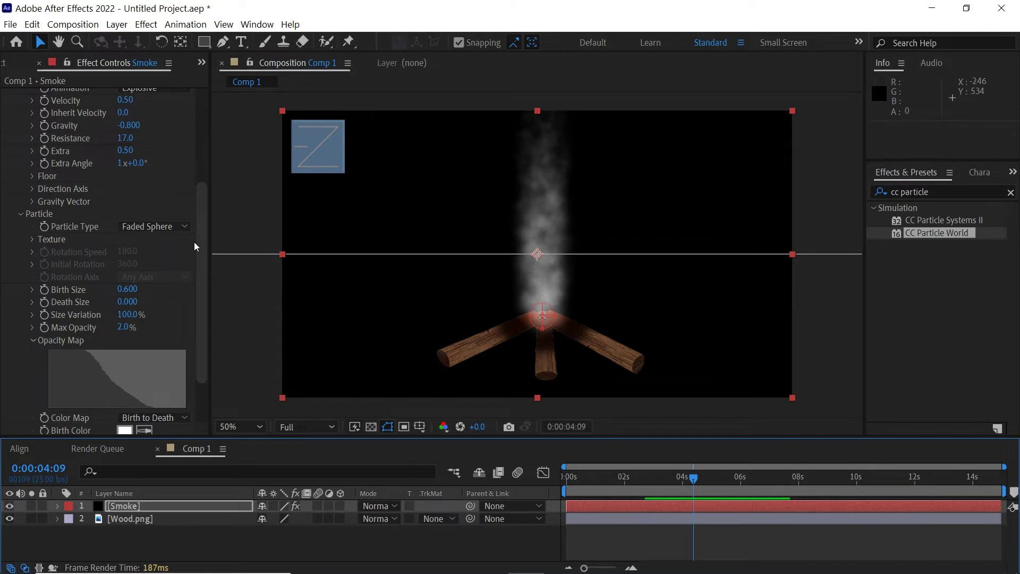
Set the Gravity Vector Z component to 1.000
left_click(32, 202)
left_click(126, 238)
type("1")
key("Return")
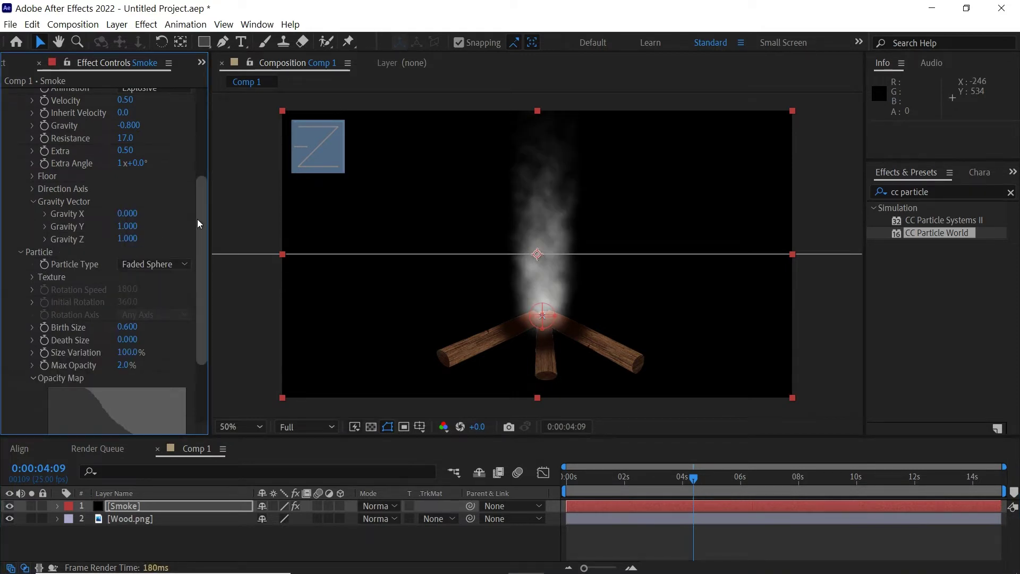
left_click_drag(200, 223, 211, 113)
left_click_drag(680, 488, 564, 509)
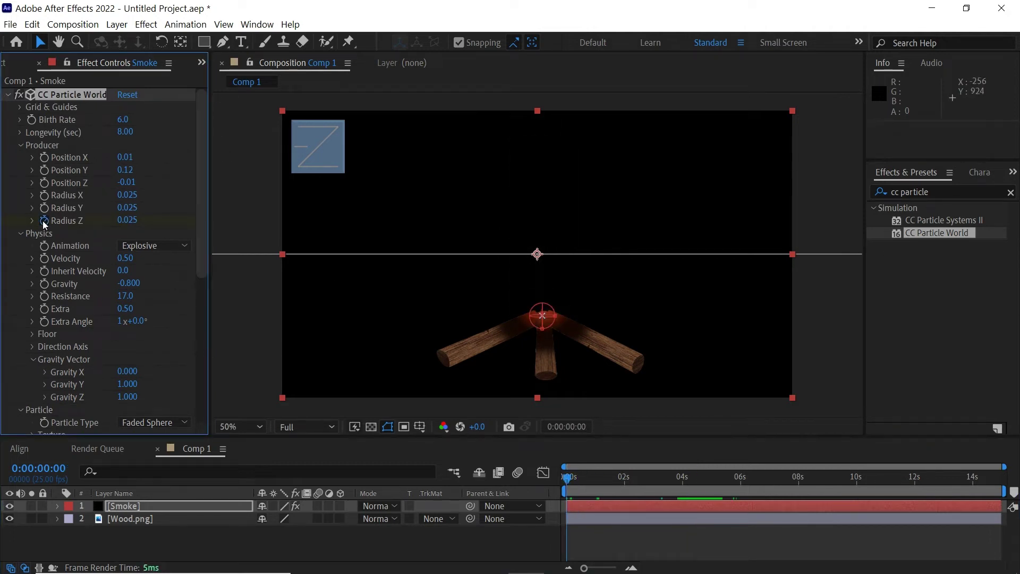
Keyframe Radius Z: 0 at start, 0.200 near 1.7 s and 5.5 s, 0 near 7.4 s
left_click(588, 507)
key("u")
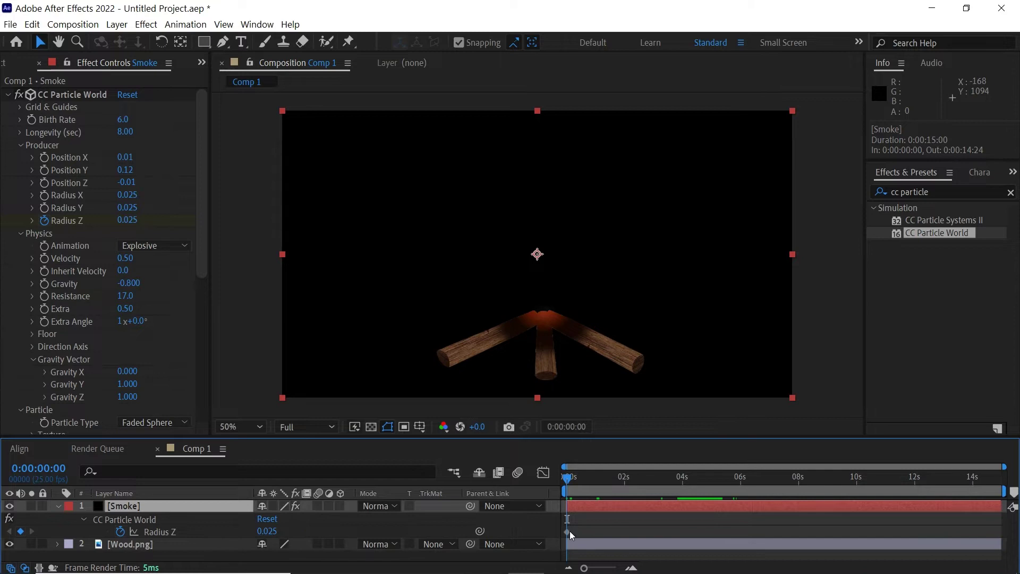
left_click(567, 531)
left_click(268, 531)
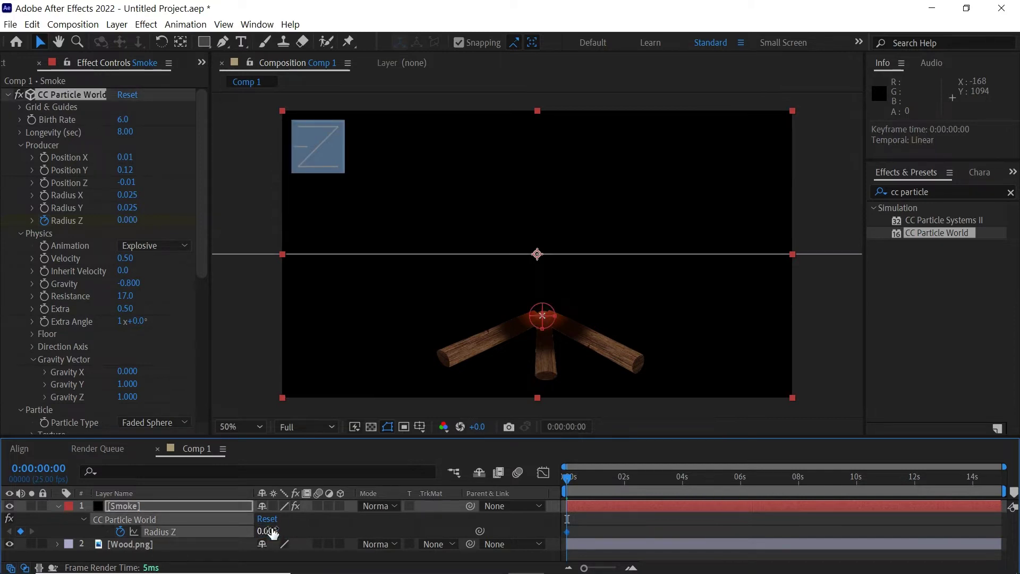
key("space")
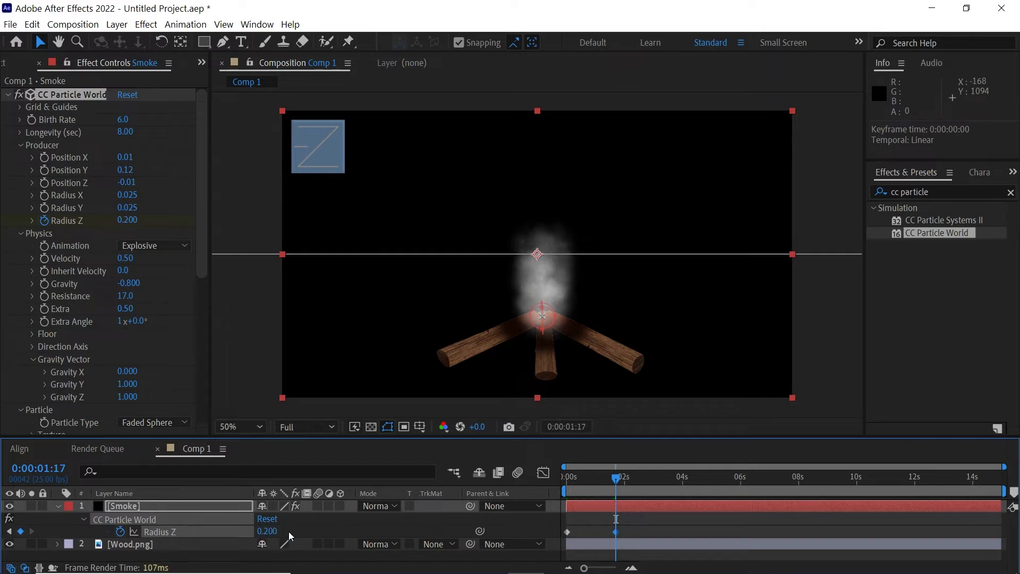
left_click_drag(624, 483, 729, 493)
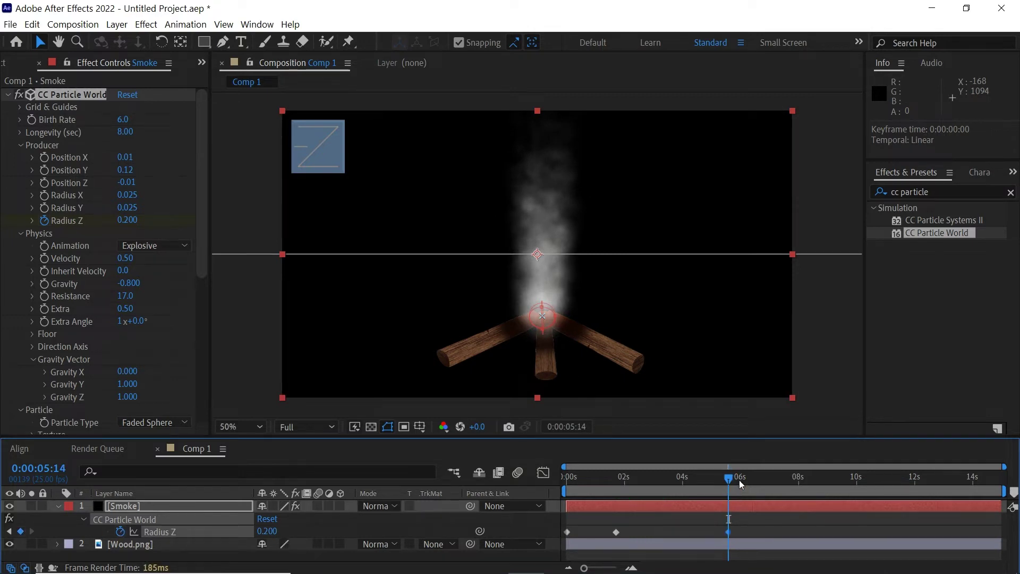
left_click_drag(739, 480, 783, 490)
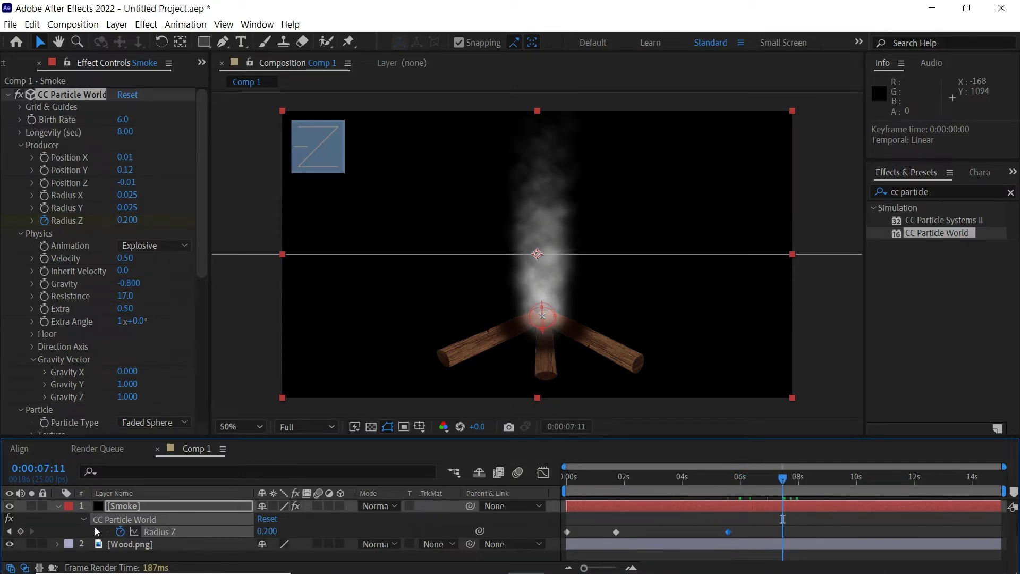
left_click(267, 531)
type("0")
key("Return")
Apply Easy Ease to all four Radius Z keyframes and preview from the start
left_click_drag(709, 479, 738, 479)
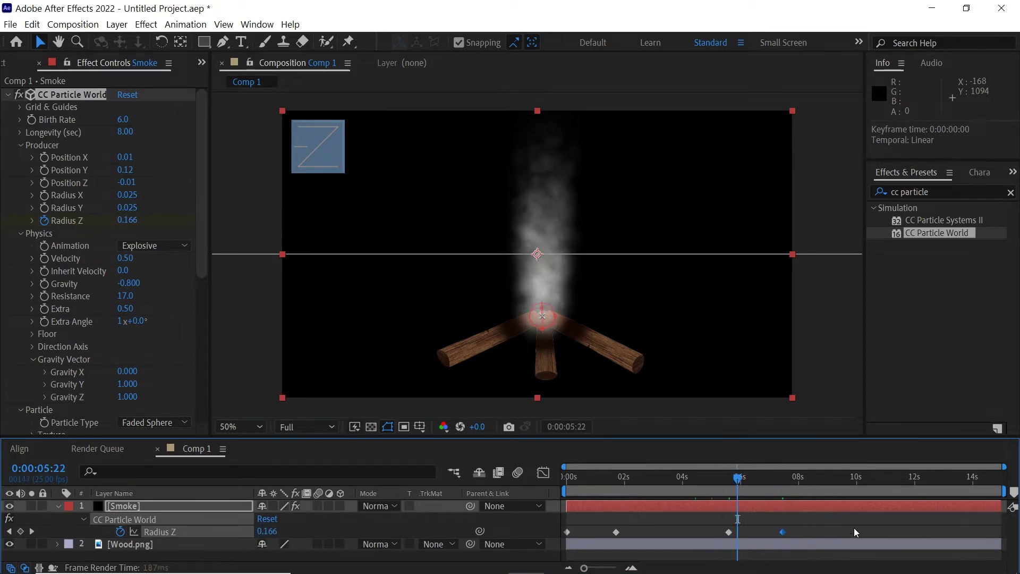
left_click_drag(818, 528, 561, 540)
key("F9")
left_click_drag(632, 477, 567, 477)
key("space")
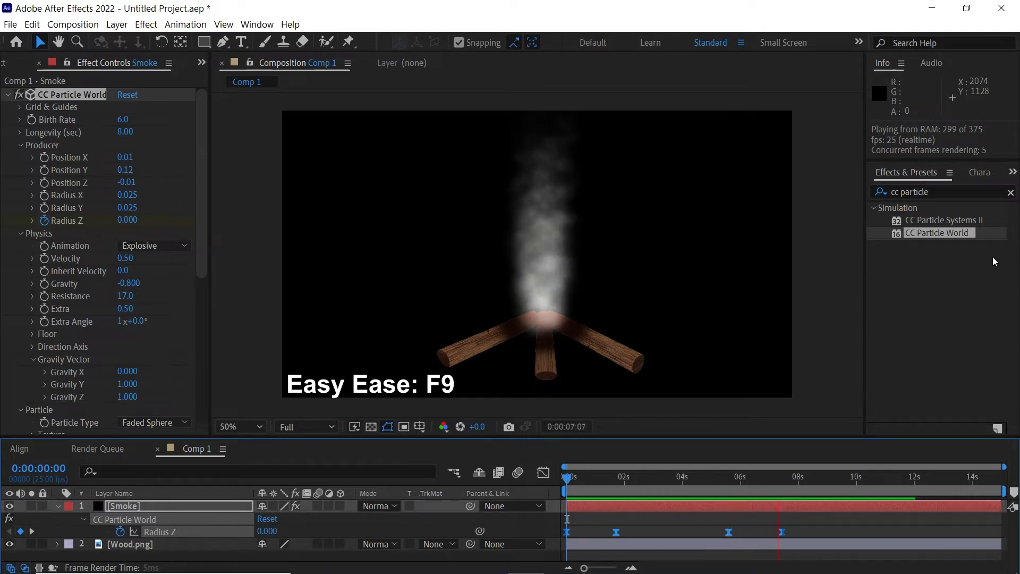
Return to the first frame and expand Extras > Effect Camera's Distance, Rotation and FOV settings
key("space")
key("Home")
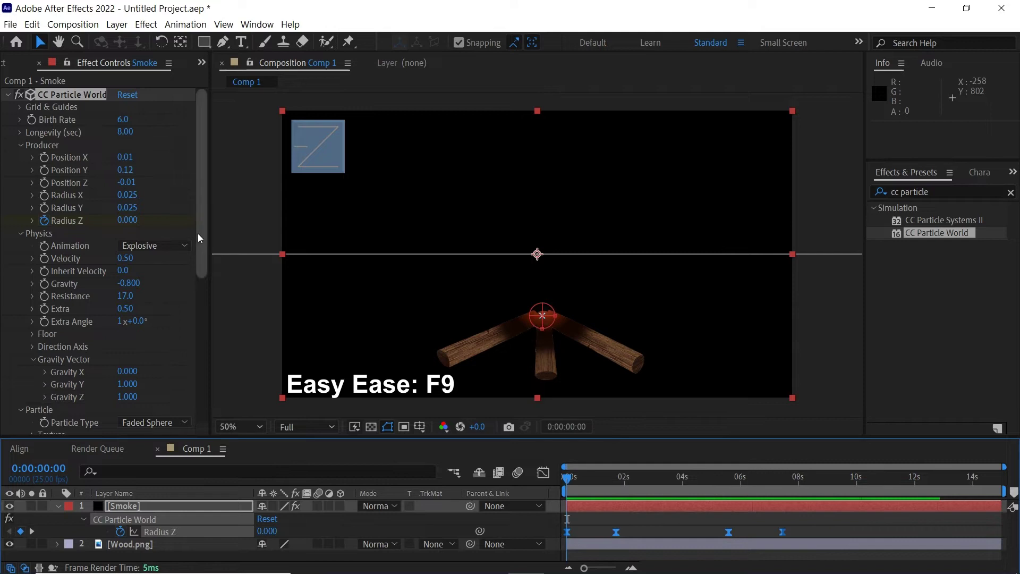
left_click_drag(198, 234, 199, 403)
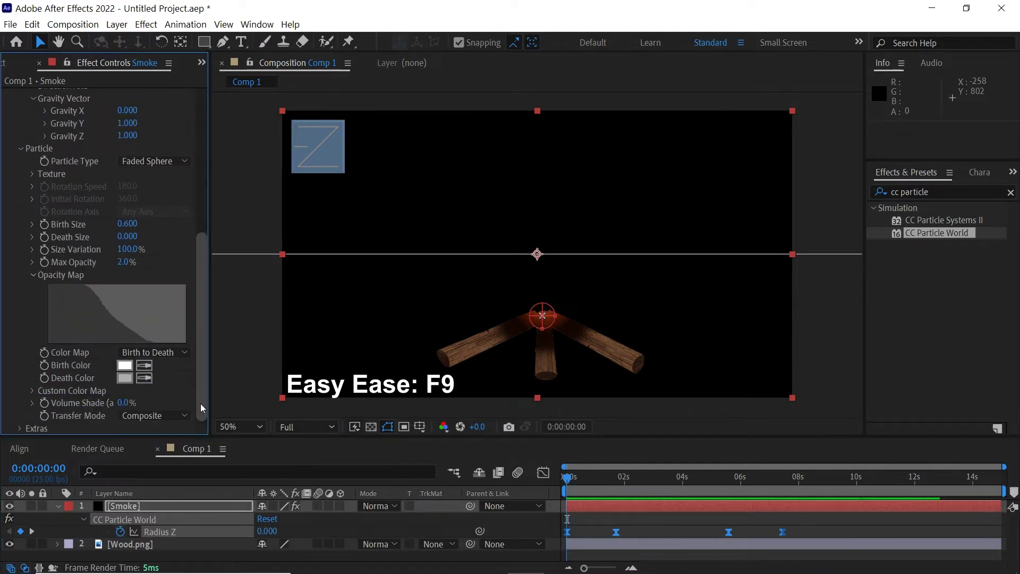
left_click(23, 429)
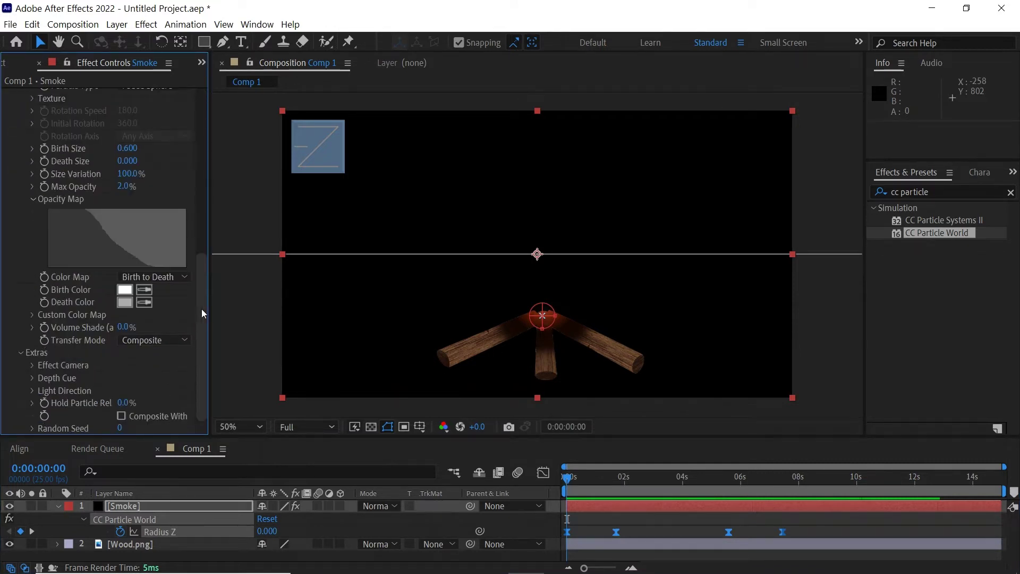
left_click(33, 365)
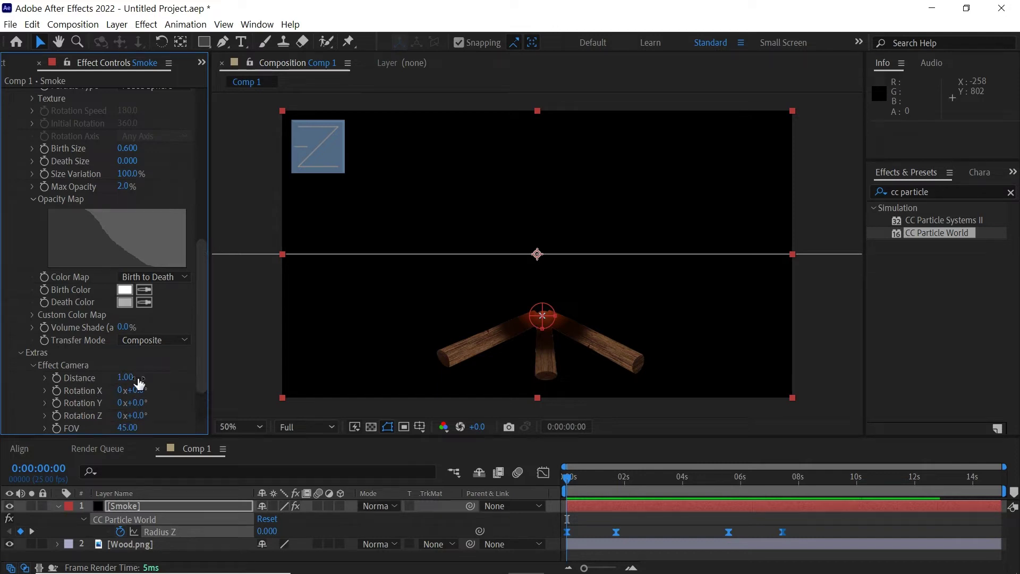
left_click_drag(202, 363, 201, 394)
Keyframe camera Rotation Y at +20° at 0 s and -15° at 7 s
left_click(54, 340)
left_click(598, 506)
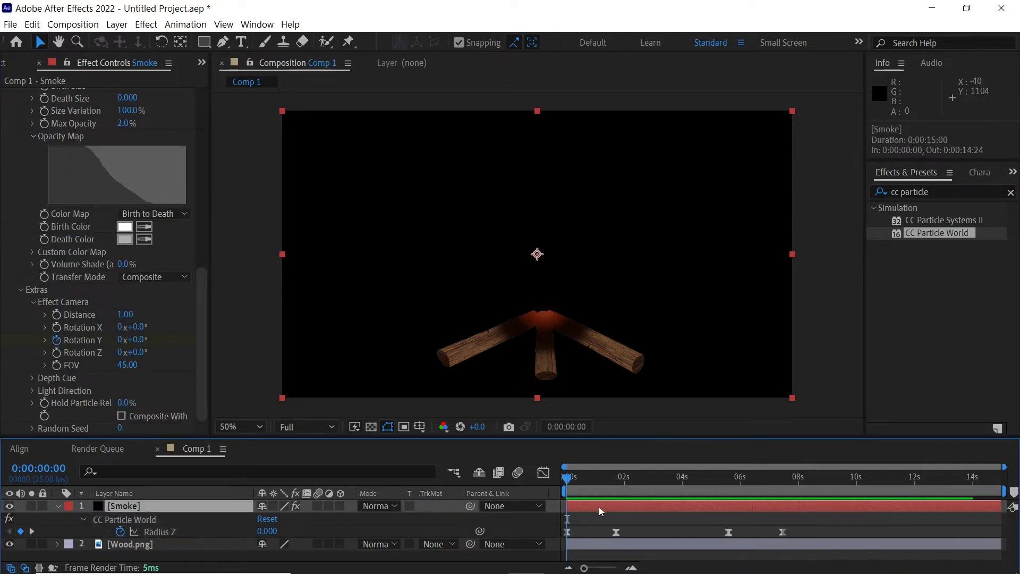
key("u")
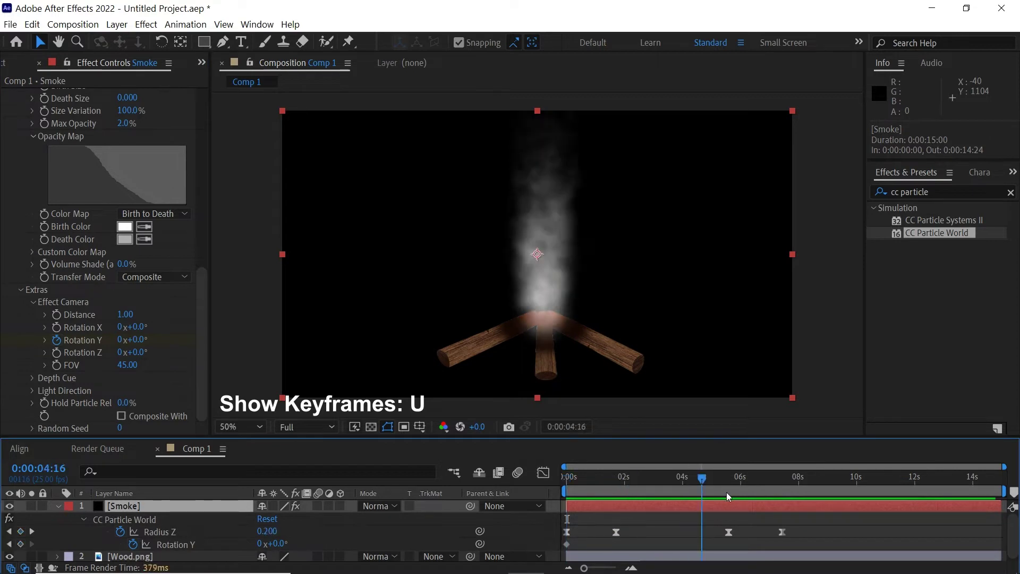
left_click_drag(611, 487, 770, 487)
left_click(20, 544)
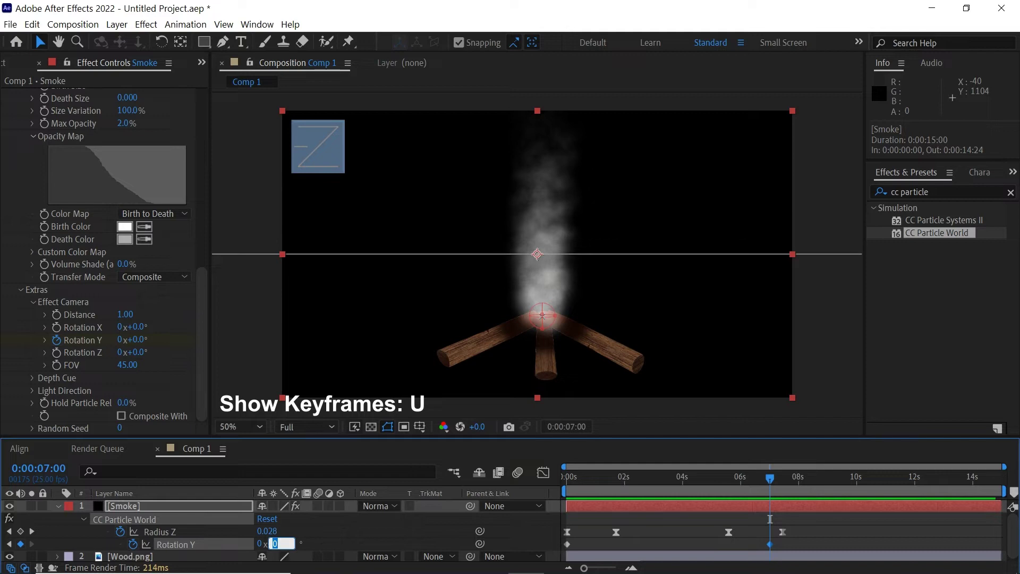
type("-15")
key("Return")
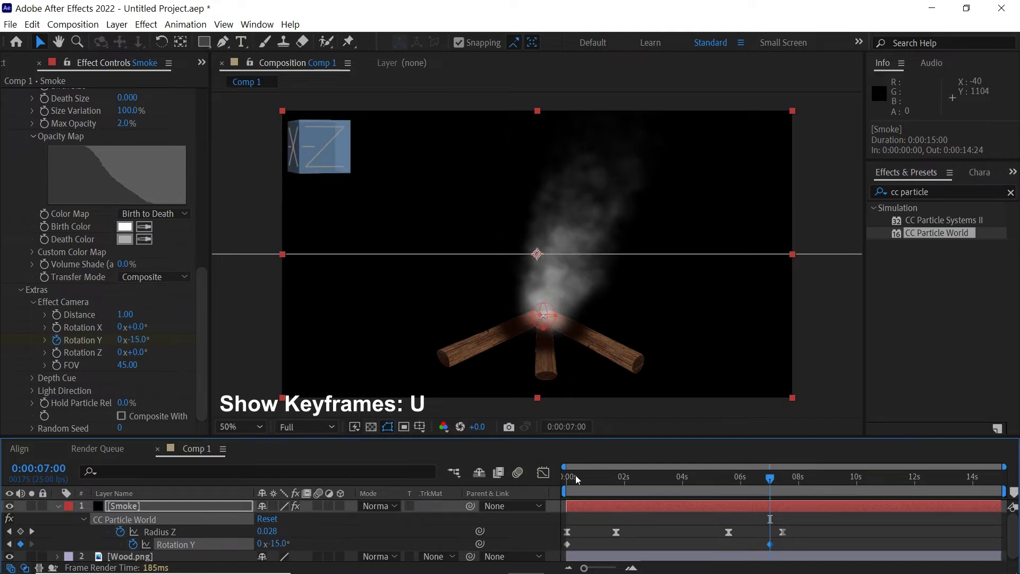
Copy the +20° Rotation Y keyframe from 0 s and paste it at 14 s
left_click_drag(576, 475, 566, 475)
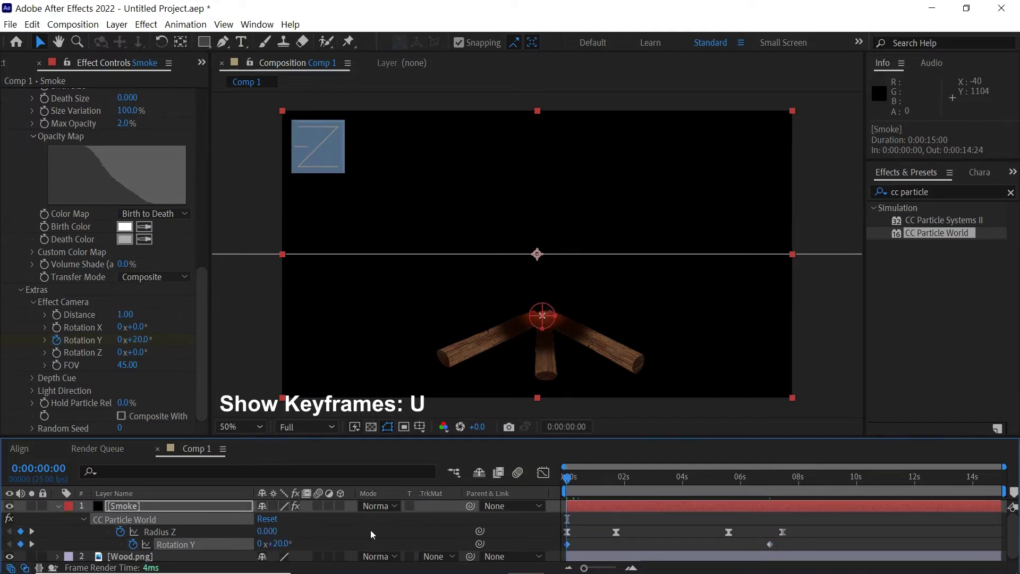
left_click(567, 544)
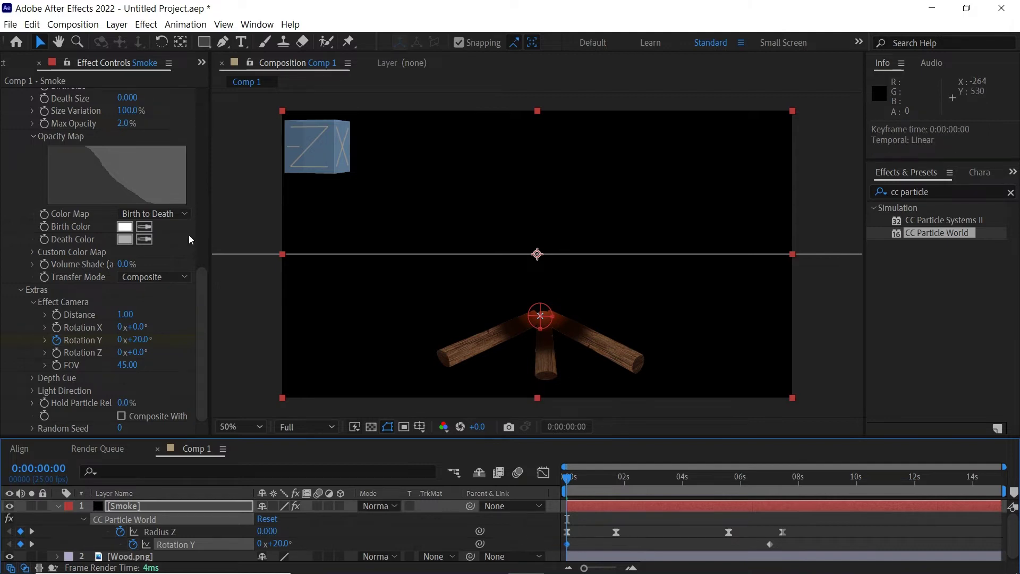
left_click(32, 24)
left_click(48, 96)
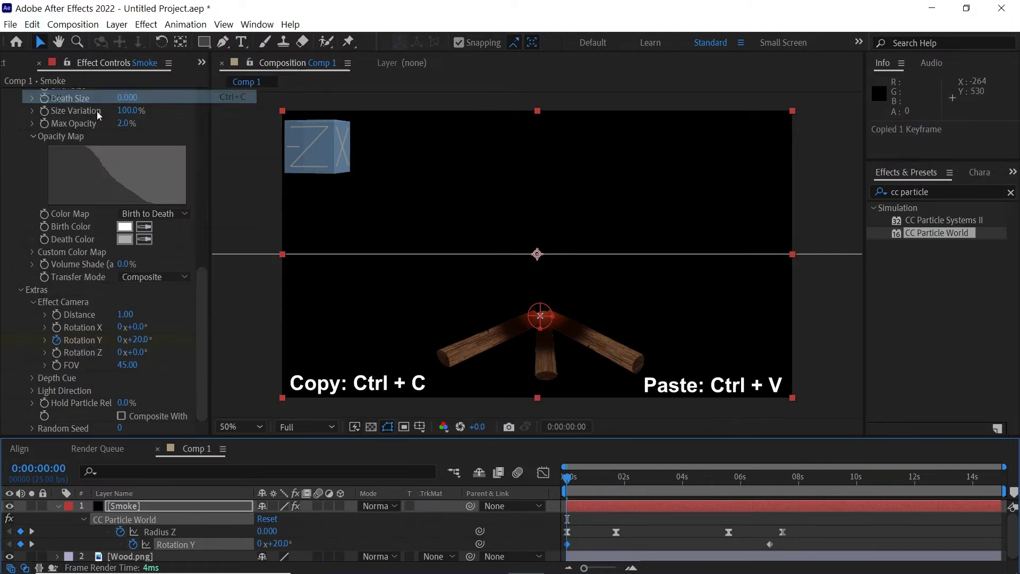
left_click_drag(898, 477, 973, 498)
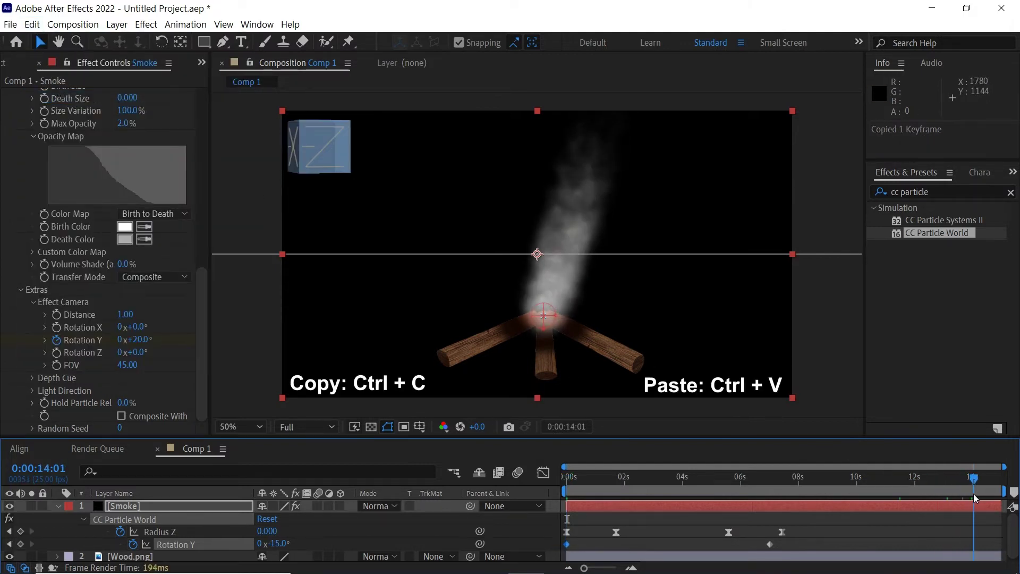
left_click(31, 24)
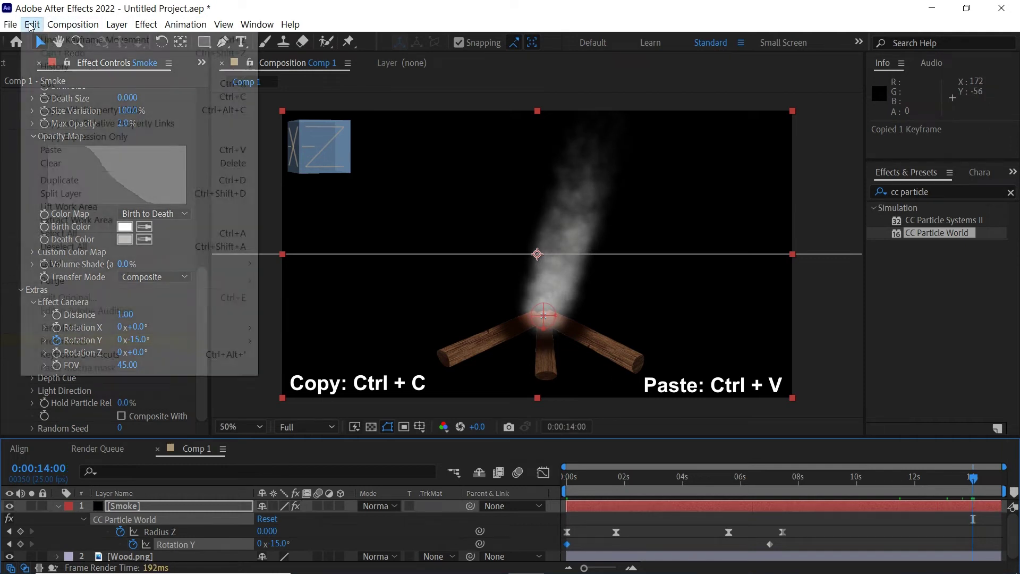
left_click(56, 159)
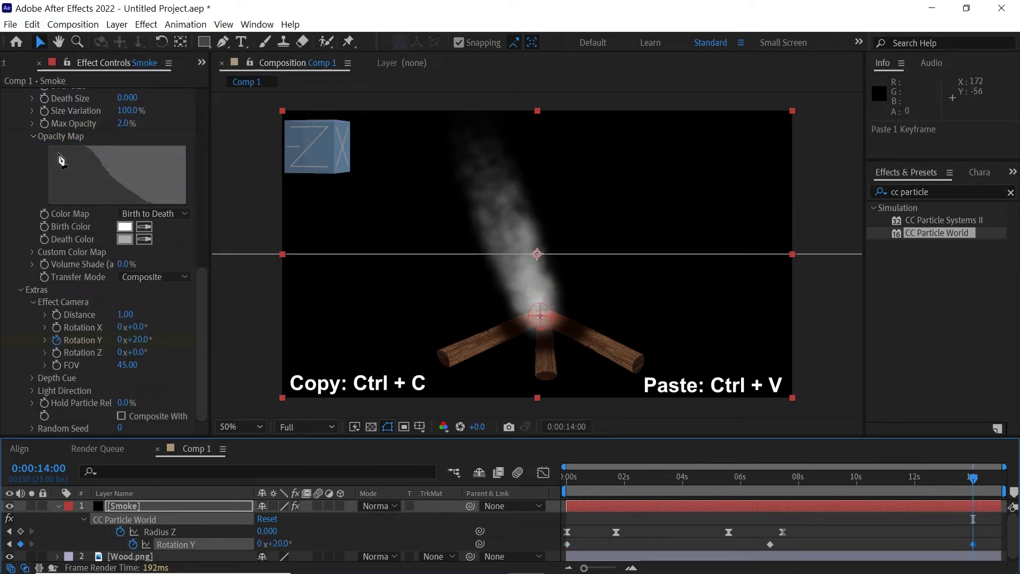
left_click_drag(976, 481, 780, 493)
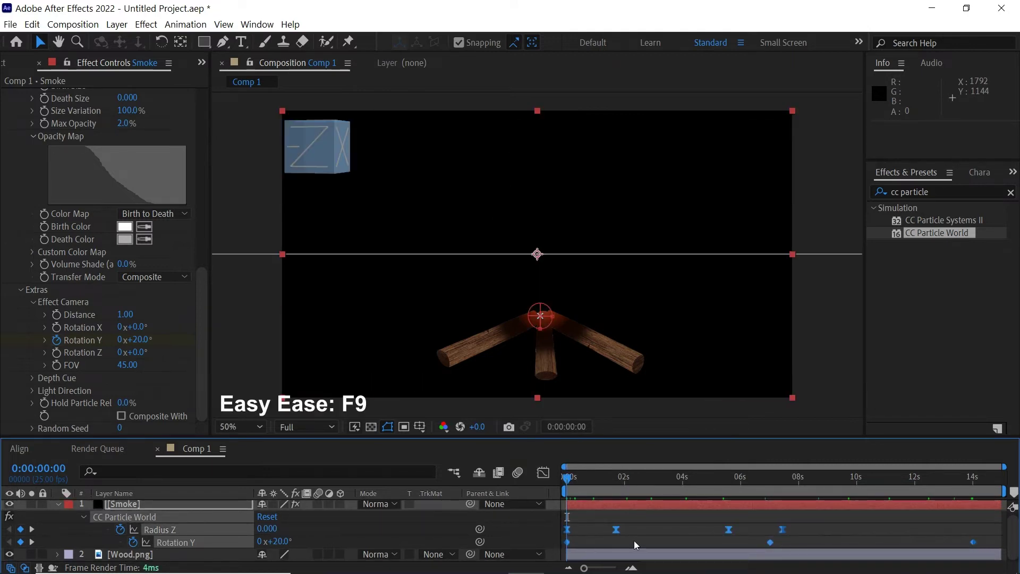
Apply Easy Ease to the three Rotation Y keyframes, preview the swaying smoke, and return to 0s
key("F9")
left_click(754, 518)
key("space")
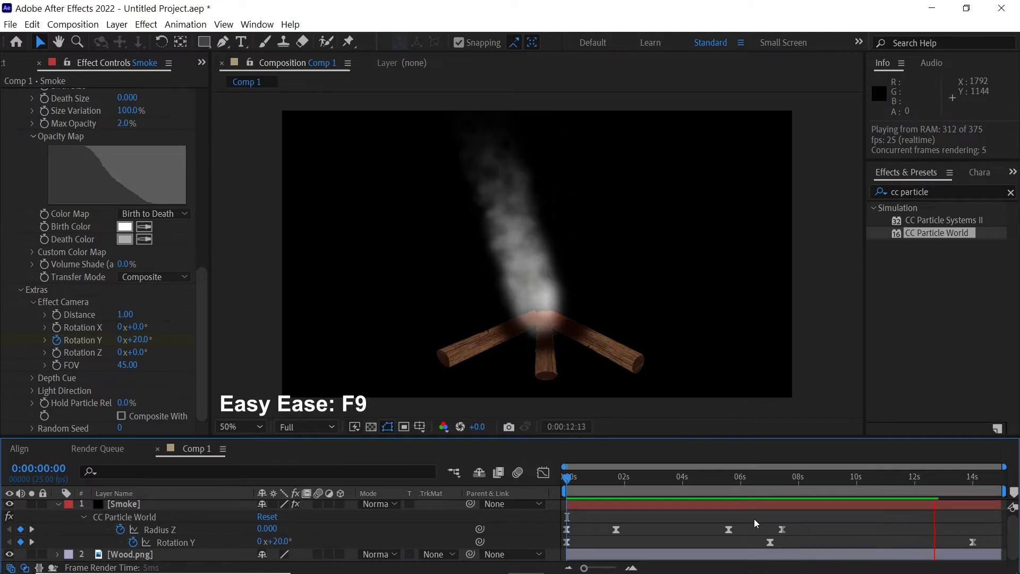
key("space")
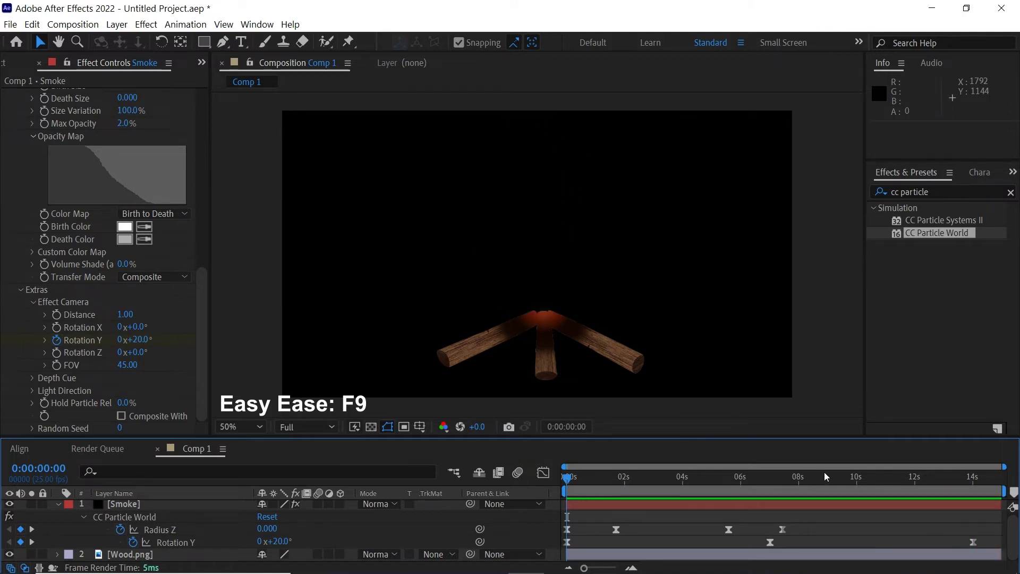
left_click_drag(967, 476, 551, 492)
Add a loopOut() expression to the Smoke layer's Radius Z and check the loop near the end
left_click(241, 518)
left_click(121, 532, "alt")
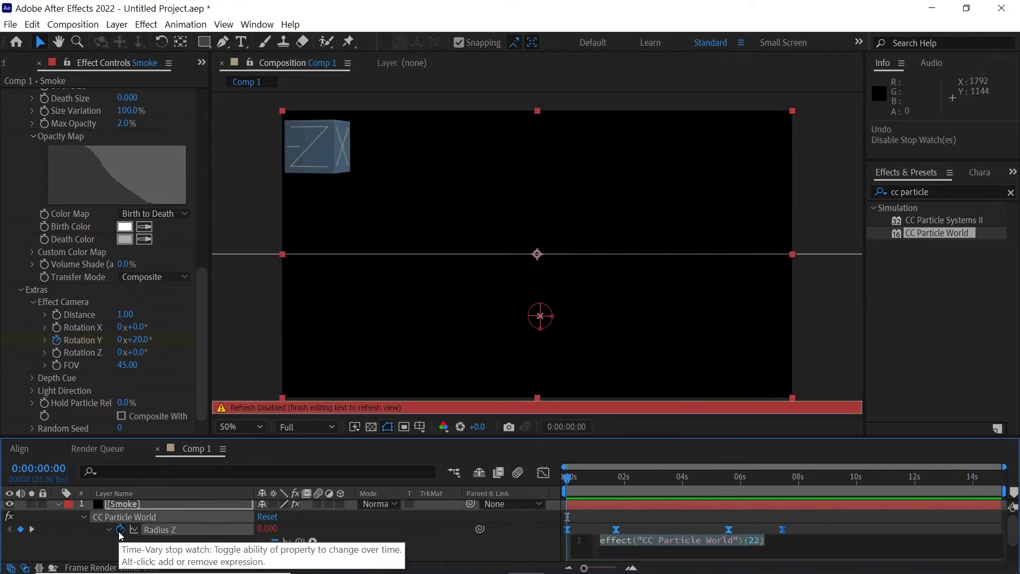
type("loopOut")
key("Return")
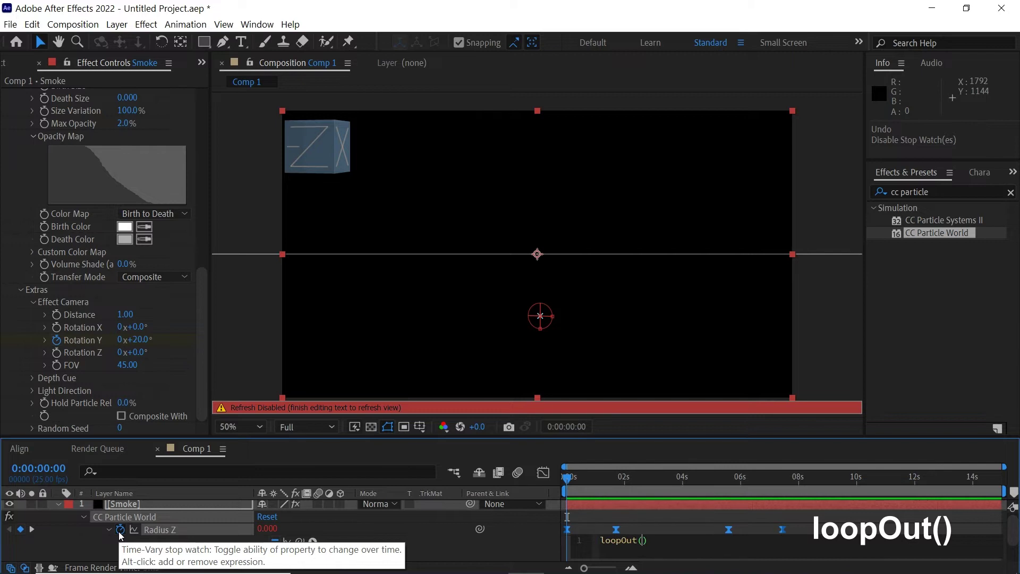
left_click(629, 515)
left_click_drag(865, 479, 965, 489)
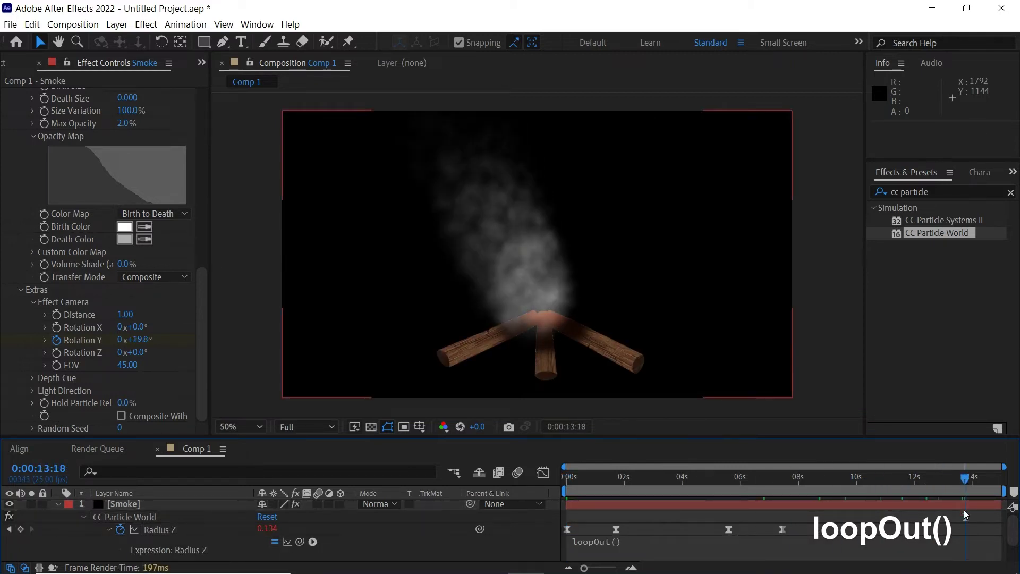
scroll(966, 514, "down", 1)
left_click_drag(633, 483, 333, 536)
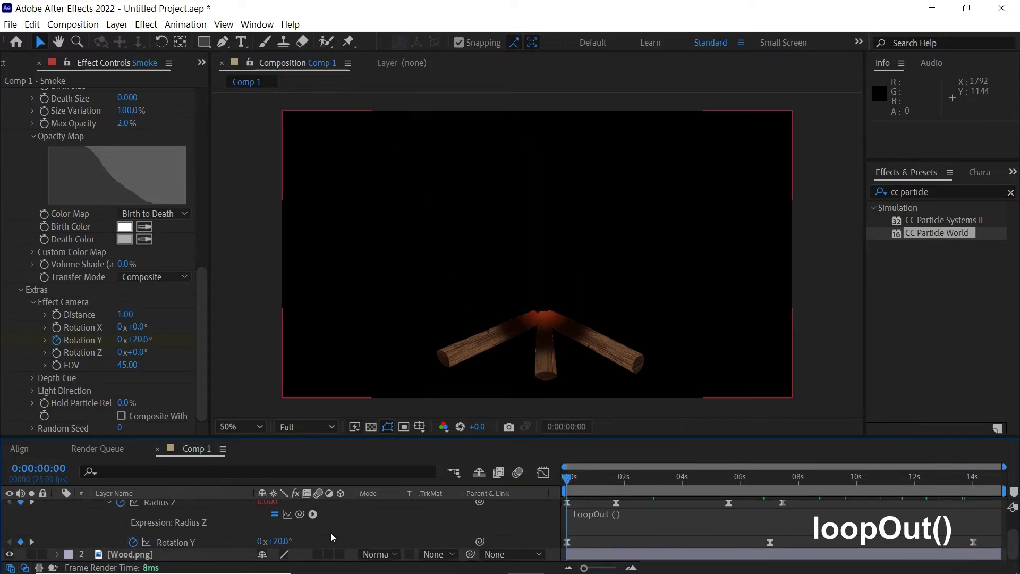
Add loopOut() to Rotation Y, preview the looping smoke, and return to the start
left_click(134, 542, "alt")
type("loopOut(")
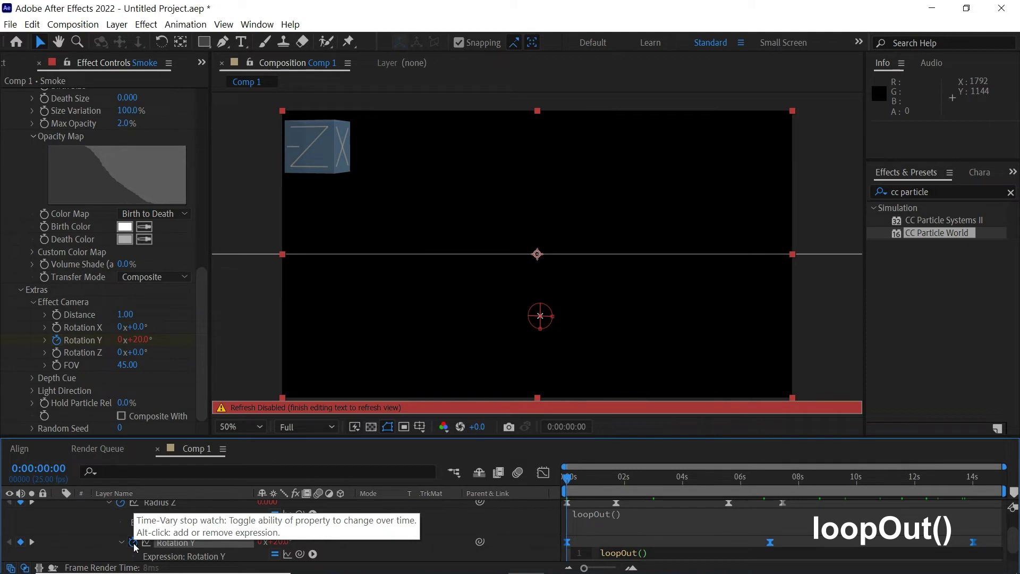
left_click(813, 520)
key("space")
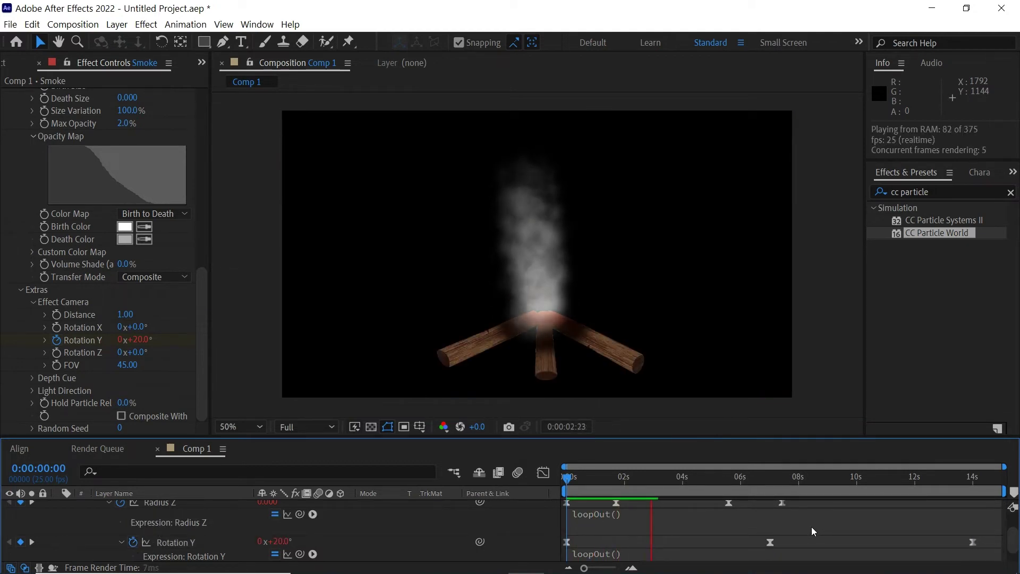
key("space")
scroll(590, 537, "up", 2)
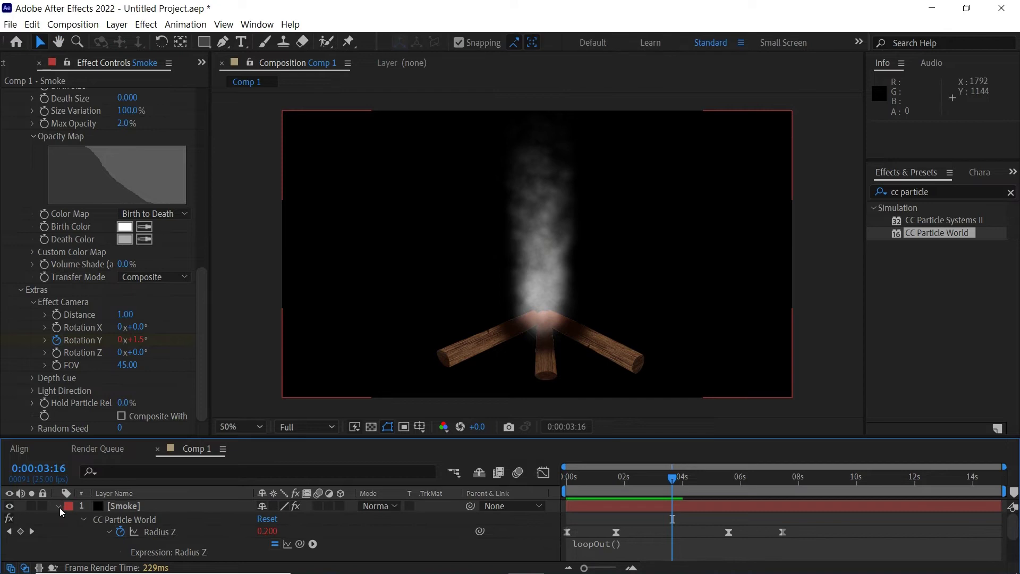
left_click(59, 508)
key("Home")
left_click(624, 509)
Show the Smoke layer's keyframed properties and play the looping smoke through the composition
key("u")
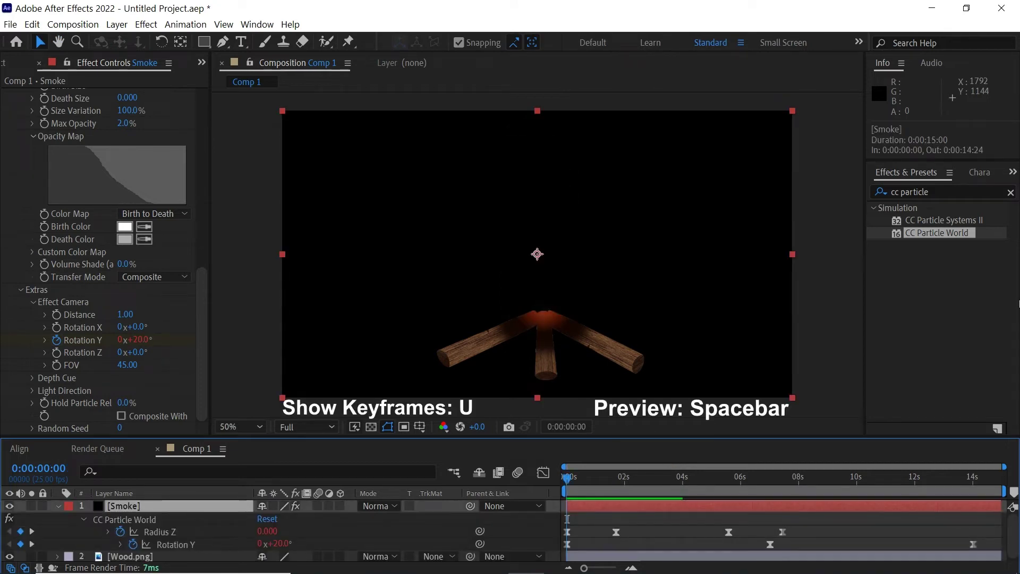
key("space")
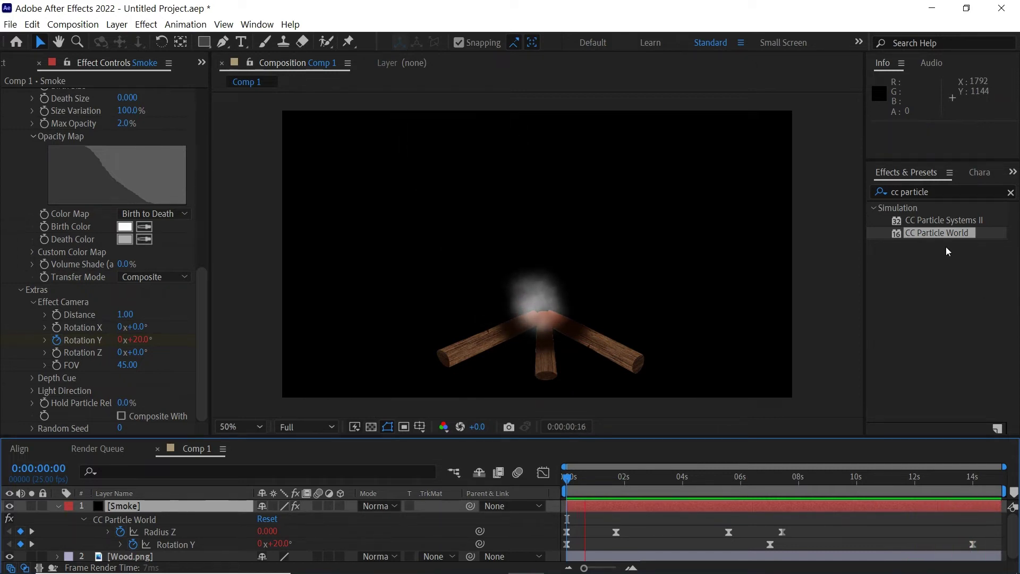
left_click(936, 190)
Apply Gaussian Blur (Legacy) to the Smoke layer and move to a frame showing smoke
type("g")
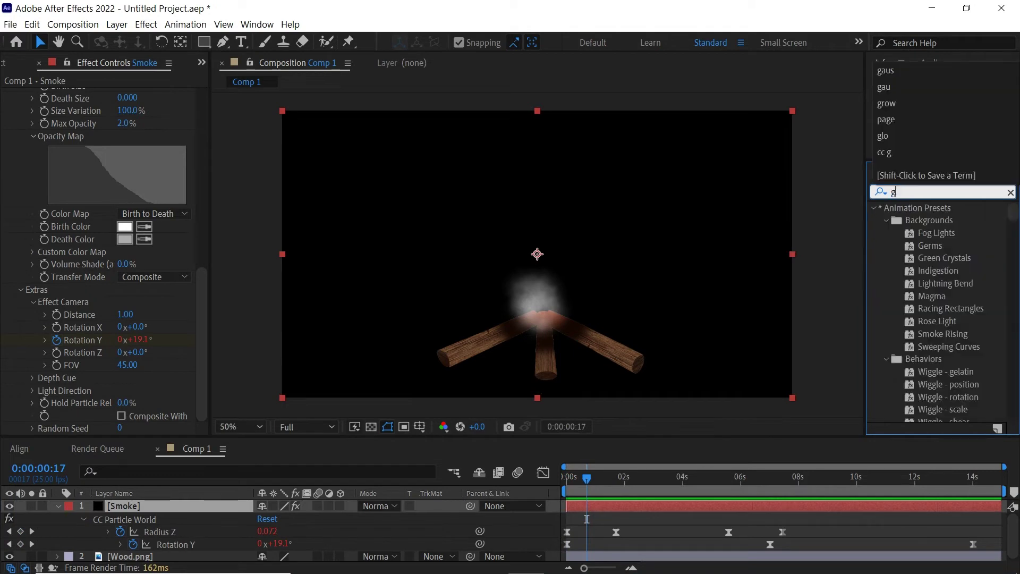
type("ausi")
key("BackSpace")
left_click_drag(949, 246, 621, 508)
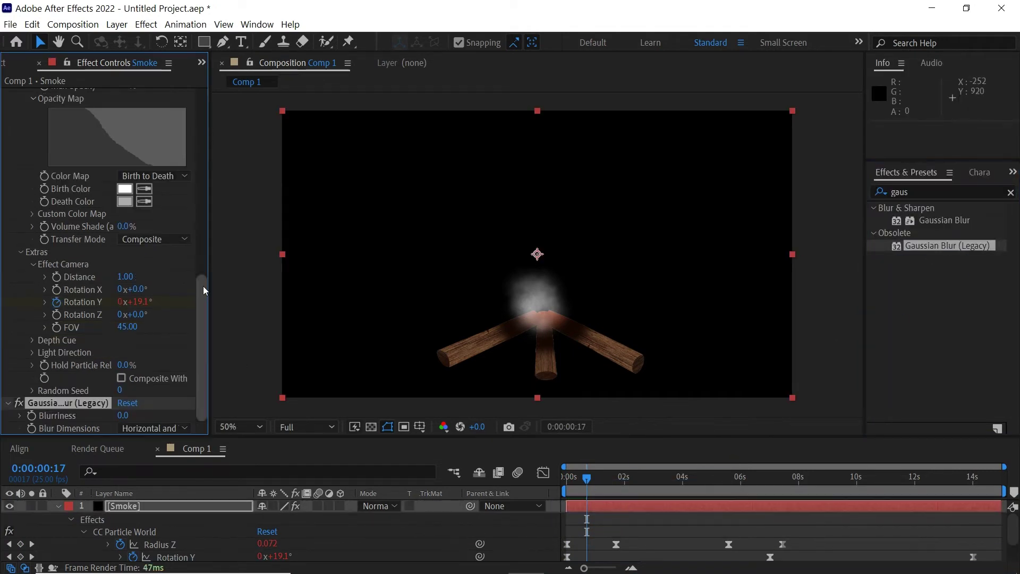
left_click_drag(203, 286, 218, 85)
left_click(8, 96)
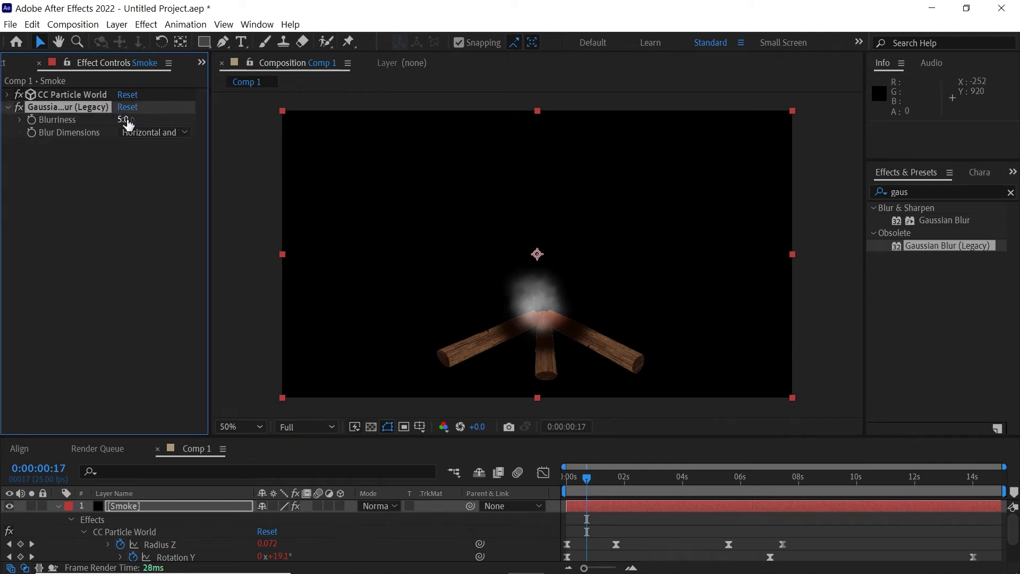
left_click(710, 478)
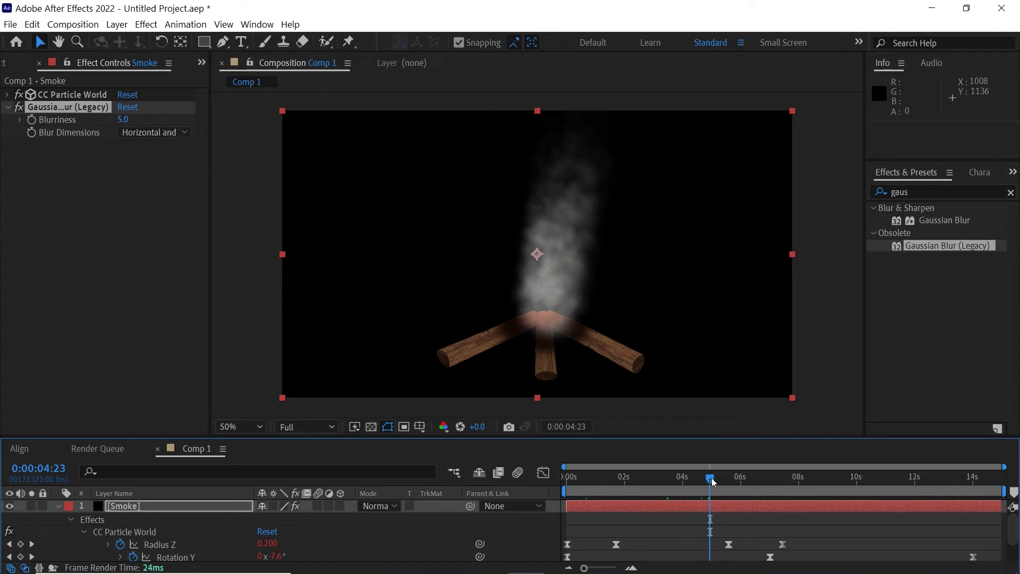
Add CC Vector Blur set to Direction Fading, Amount -103, Property Luminance, and preview
left_click(913, 191)
type("vector")
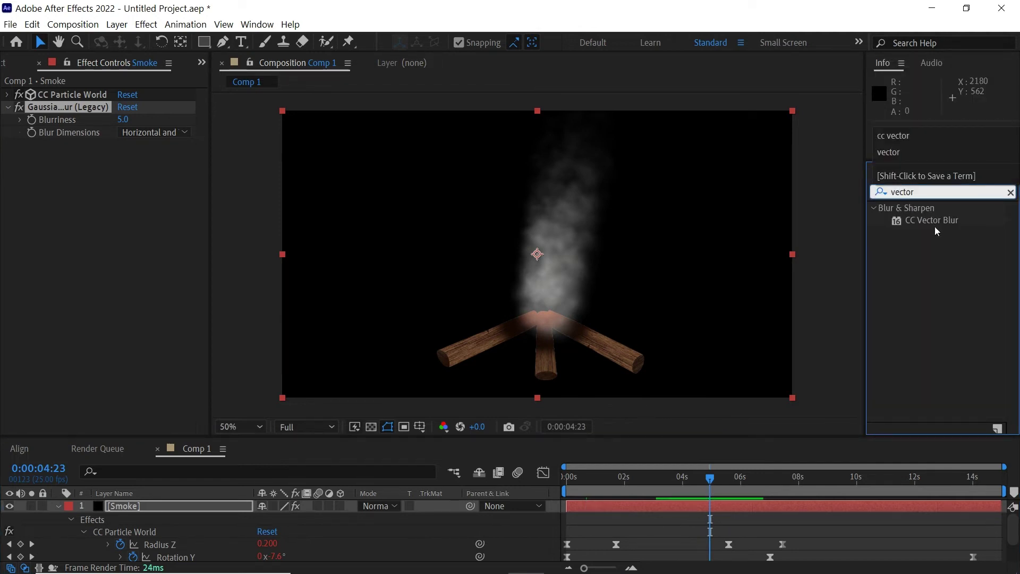
left_click(948, 222)
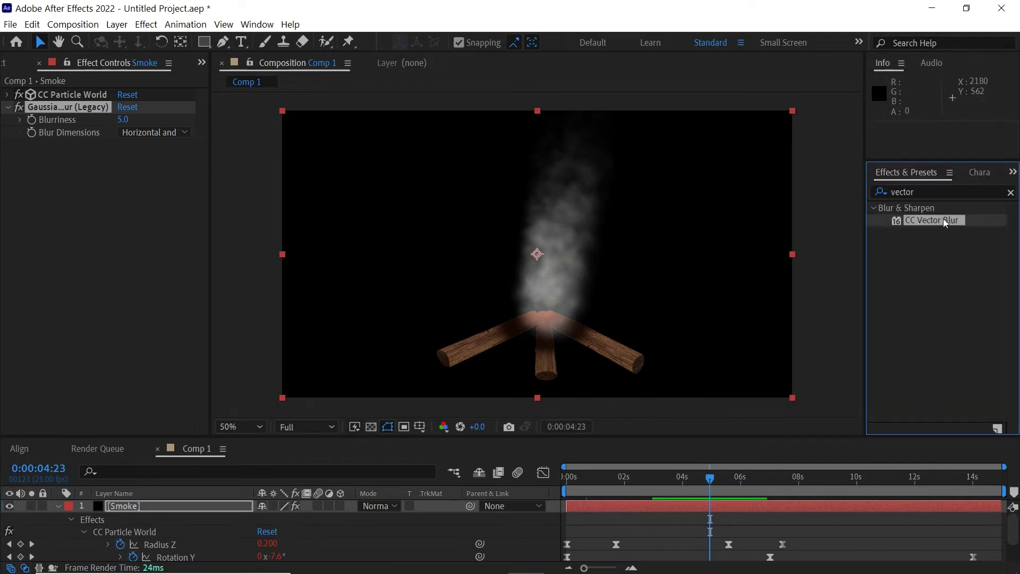
left_click_drag(945, 222, 693, 505)
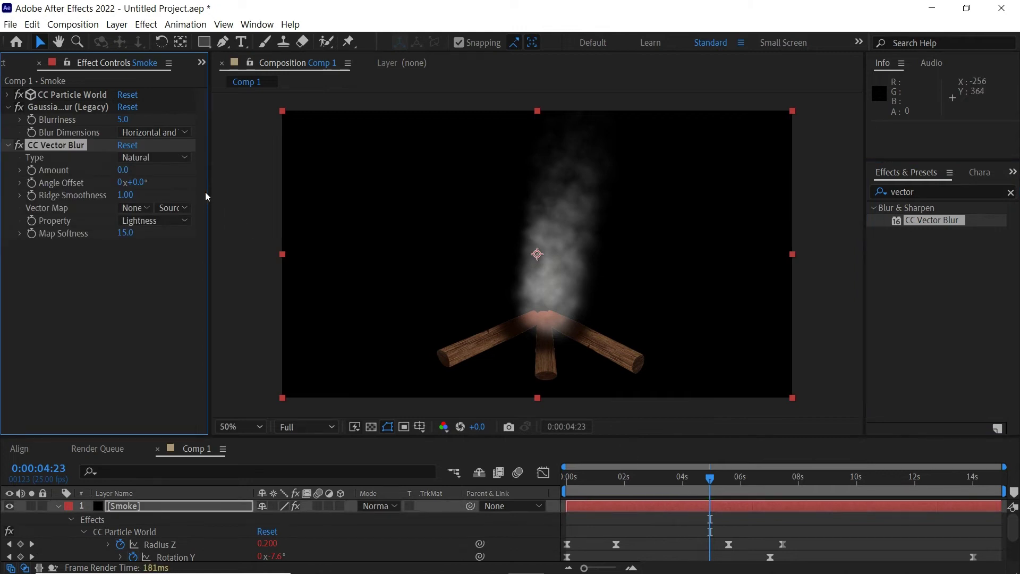
left_click(182, 159)
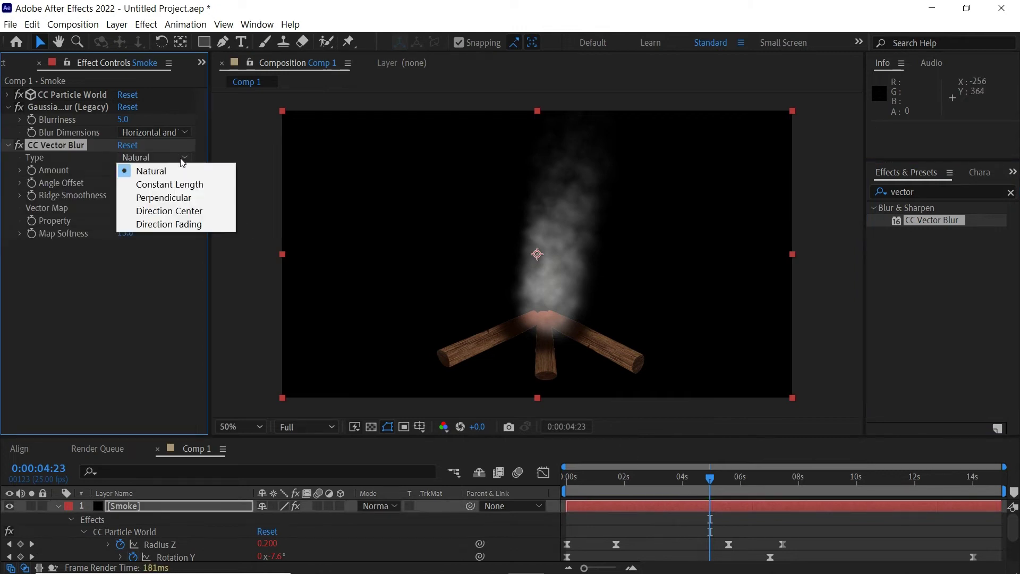
left_click(184, 224)
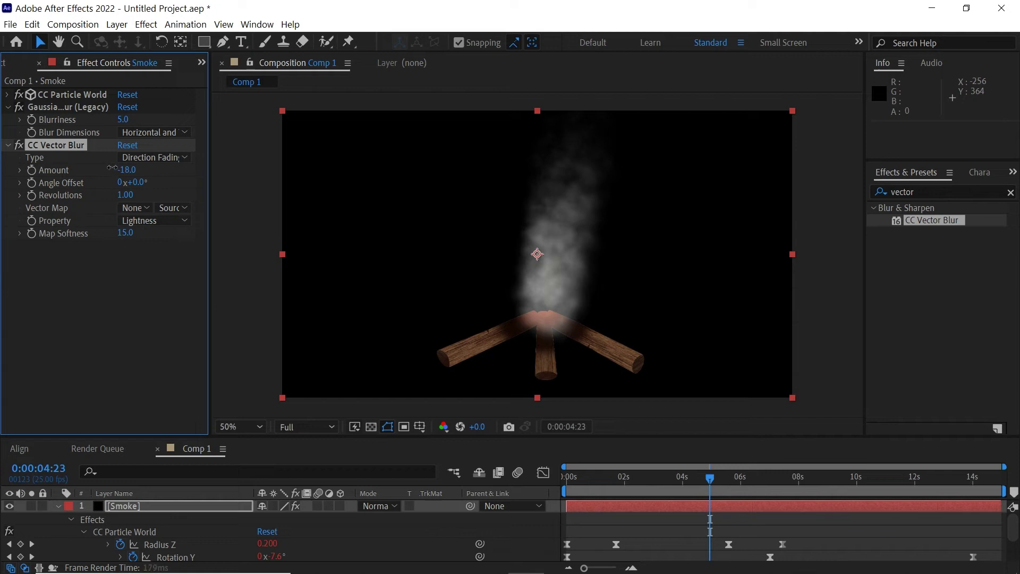
left_click_drag(71, 171, 111, 177)
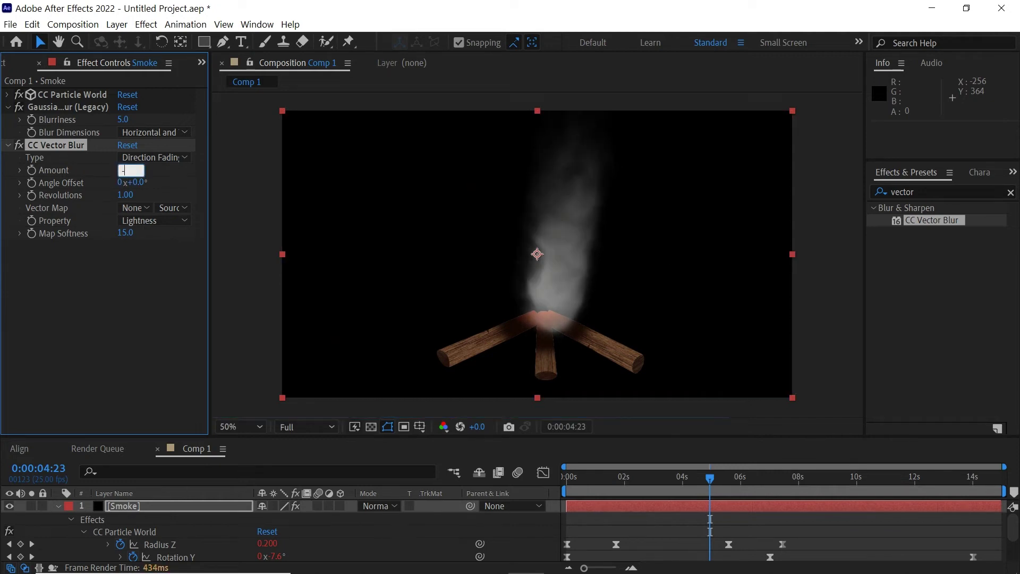
type("103.0")
left_click(162, 220)
left_click(160, 287)
key("space")
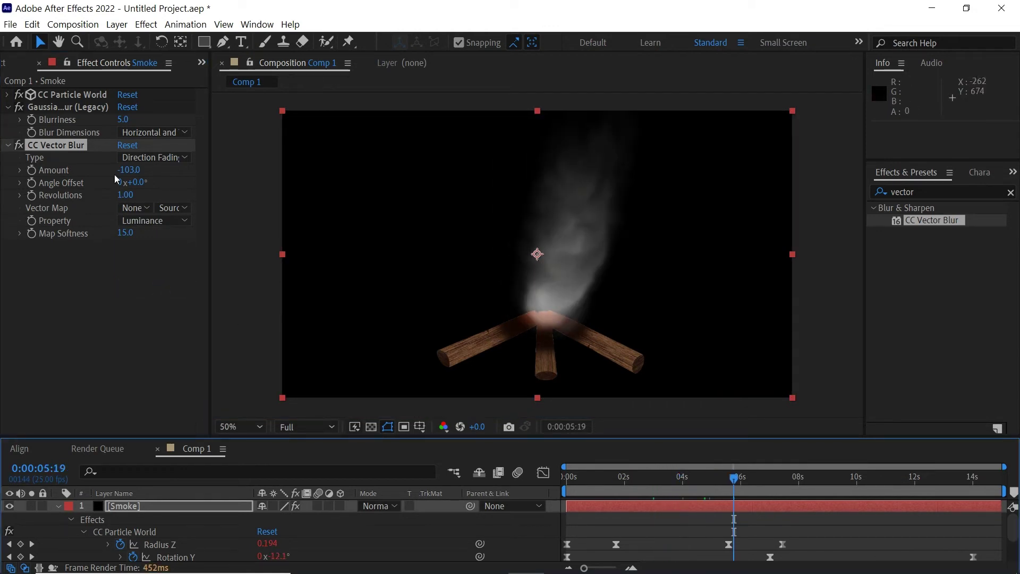
Set CC Particle World's particle Transfer Mode to Screen
left_click(71, 102)
left_click(8, 96)
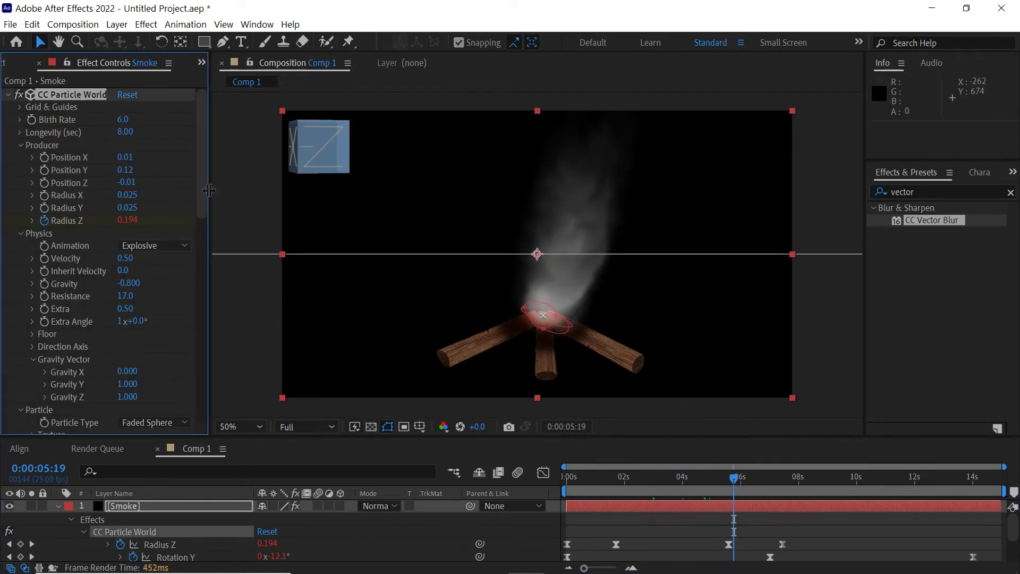
scroll(194, 314, "down", 10)
left_click(158, 345)
left_click(150, 377)
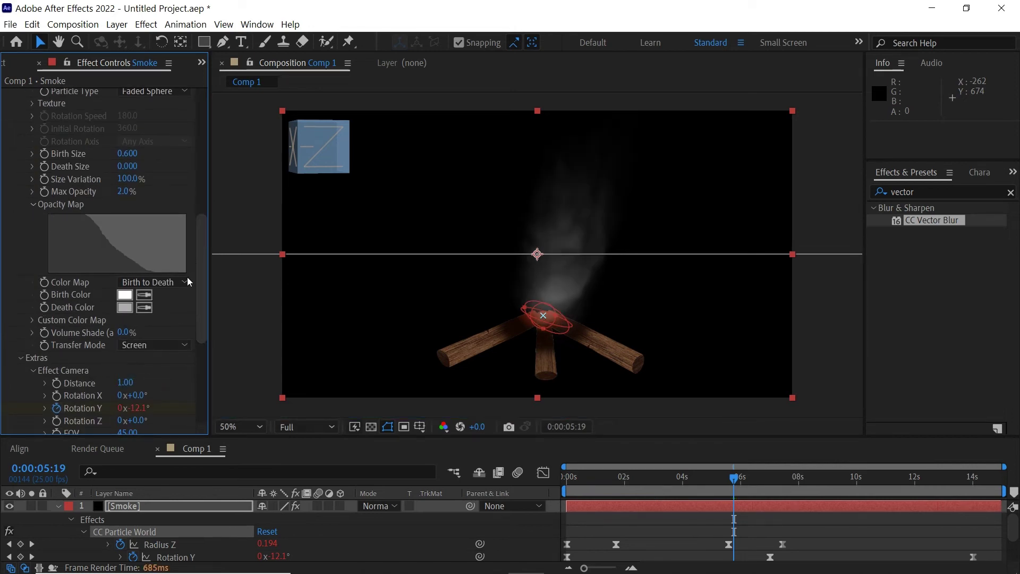
scroll(205, 218, "up", 5)
scroll(159, 133, "up", 5)
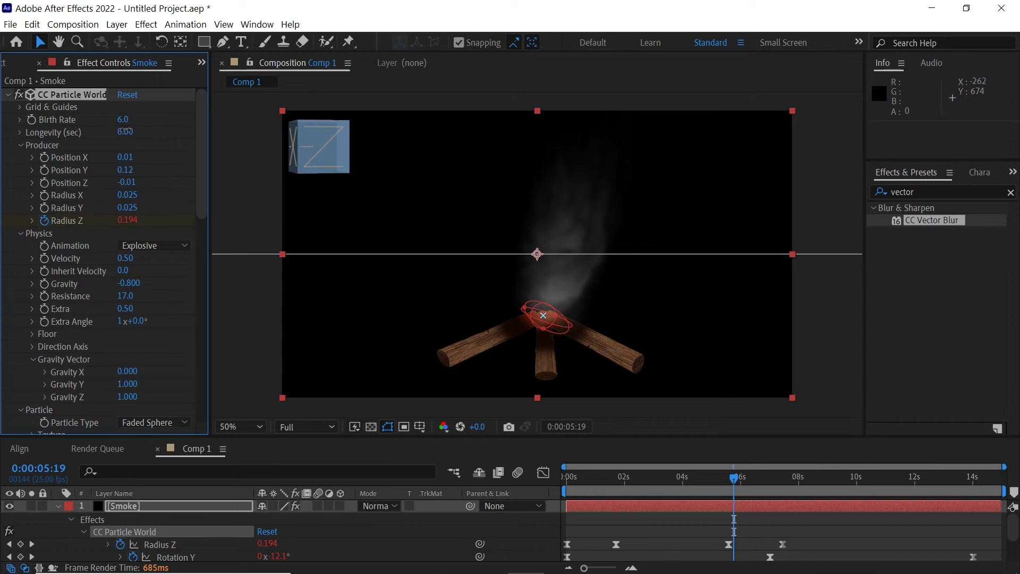
left_click(7, 96)
Add Levels on the Alpha channel with Alpha Input White 195 to densify the smoke
left_click(887, 193)
type("lev")
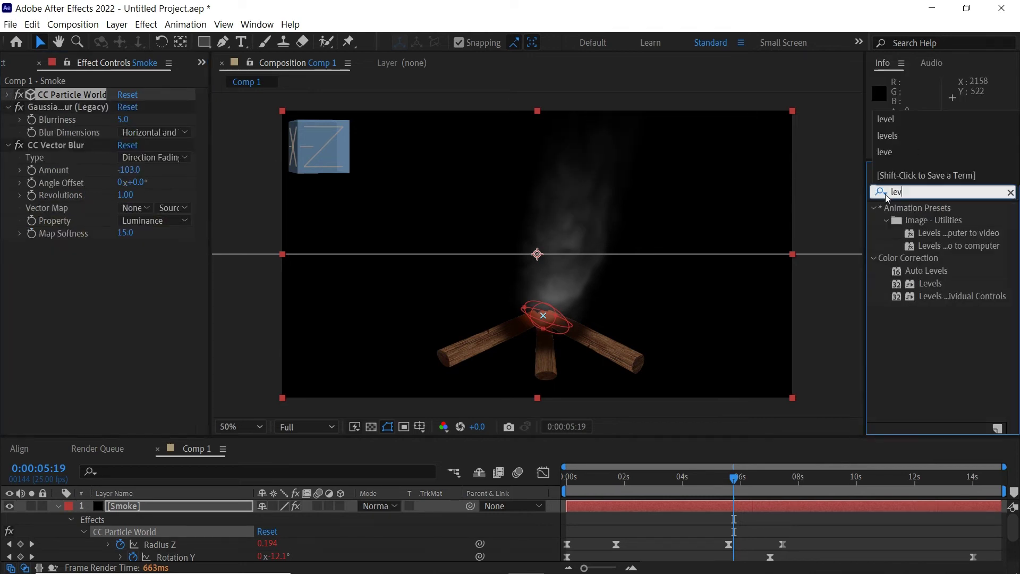
left_click(936, 285)
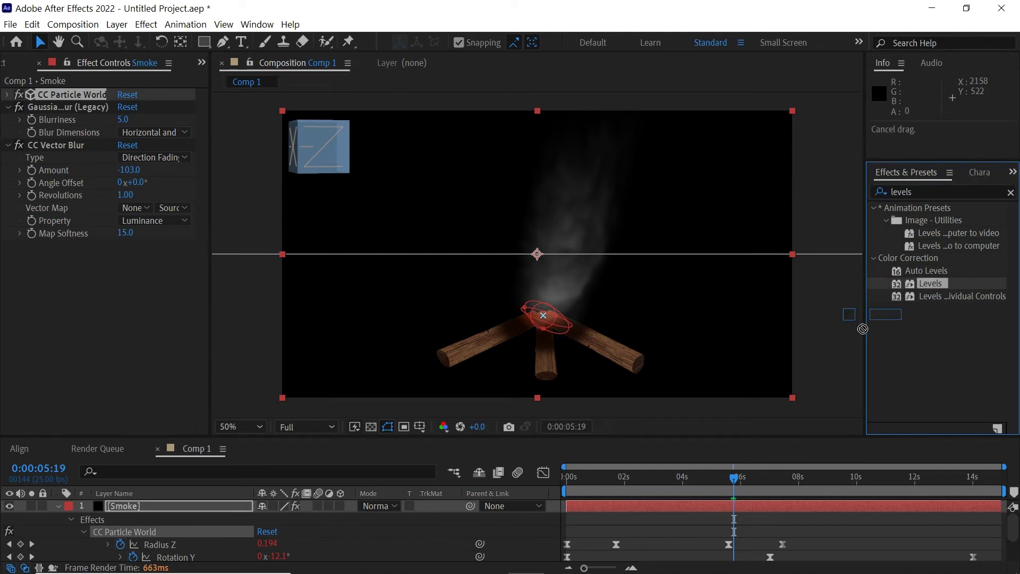
left_click_drag(862, 328, 278, 344)
left_click(157, 253)
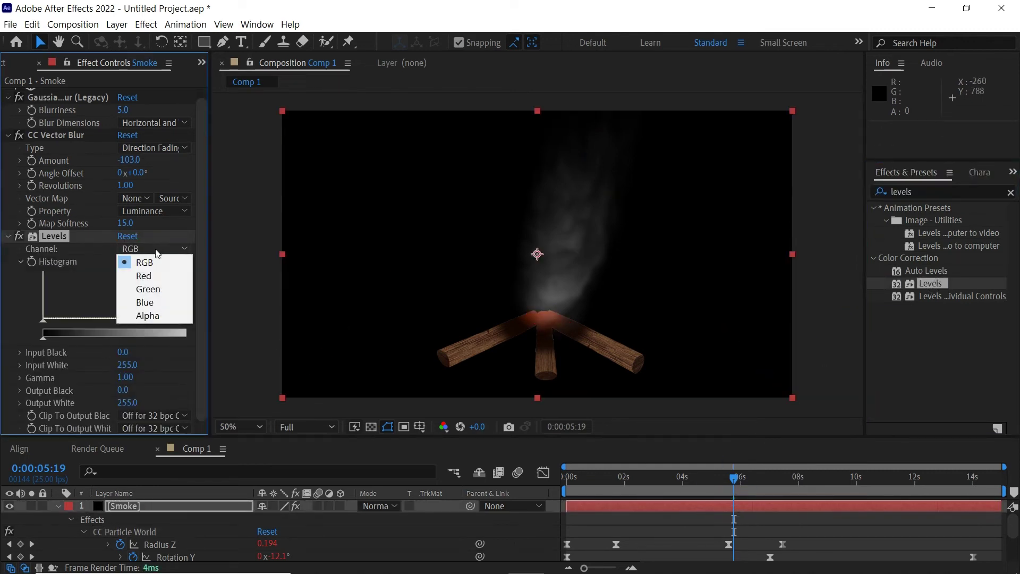
left_click(159, 316)
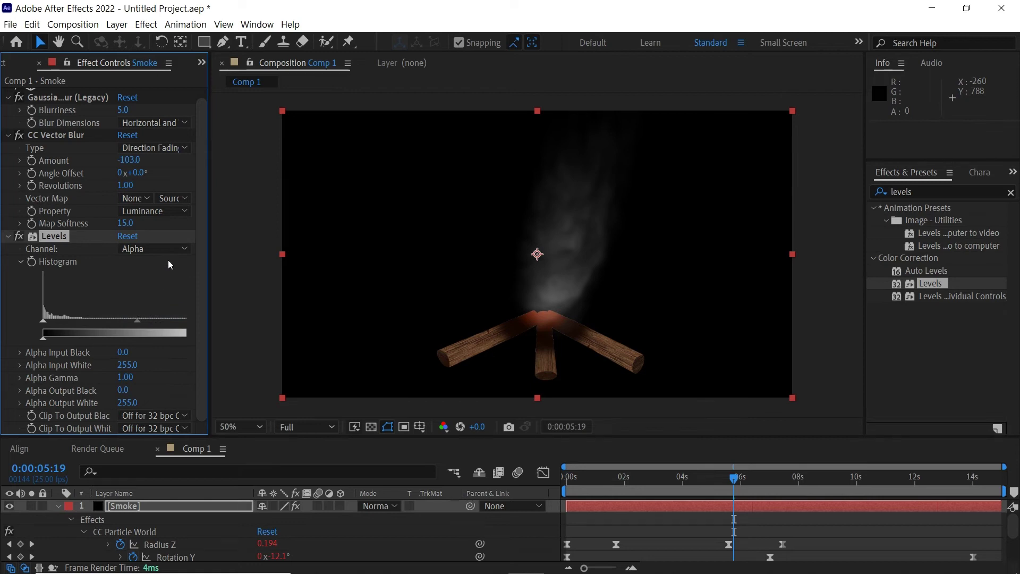
left_click_drag(210, 281, 294, 283)
left_click_drag(205, 317, 171, 317)
type("195")
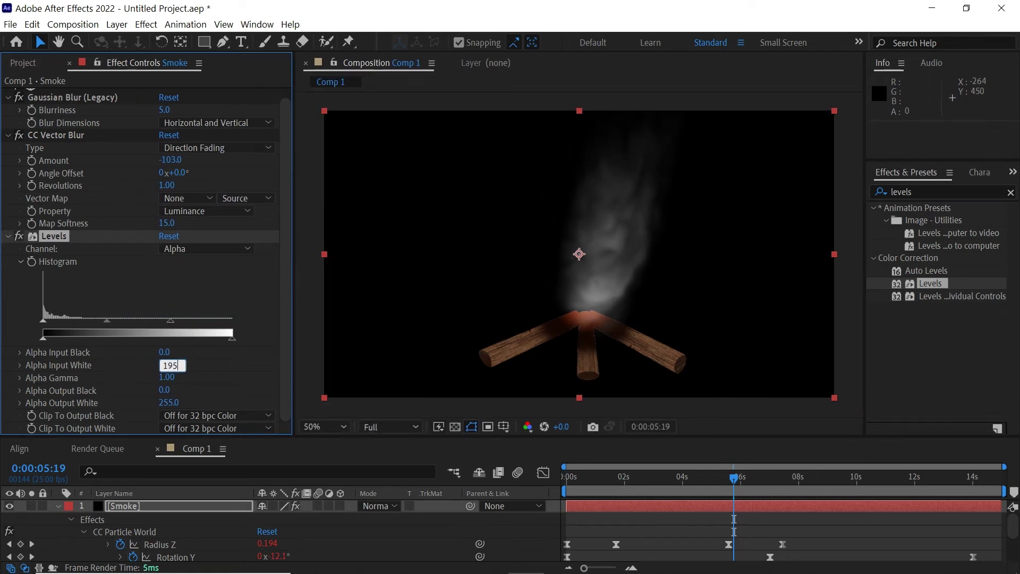
left_click(756, 481)
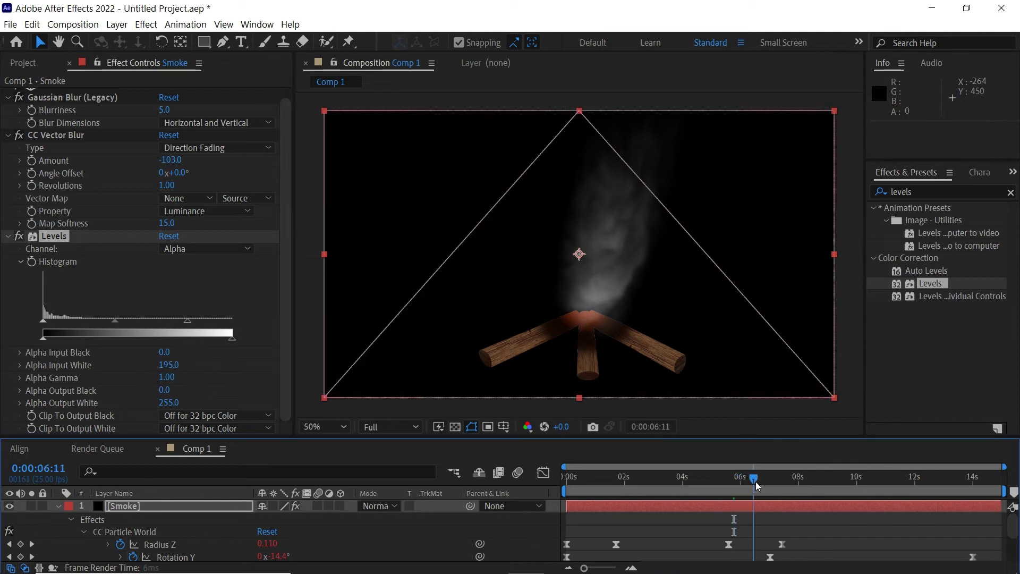
Collapse the existing effects and apply Turbulent Displace to the Smoke layer
left_click(8, 236)
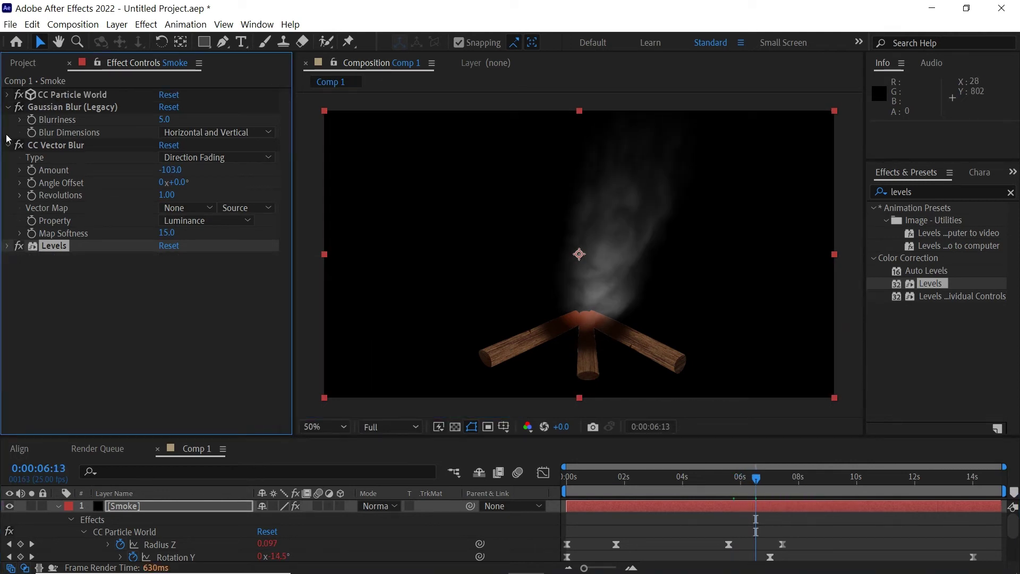
left_click(7, 145)
left_click(9, 107)
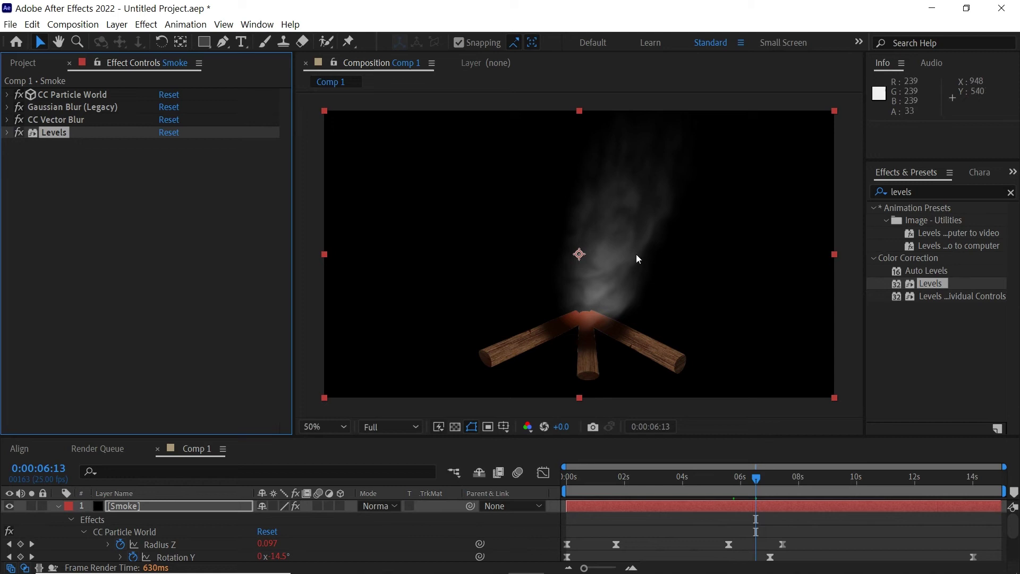
left_click(896, 190)
type("turbulent")
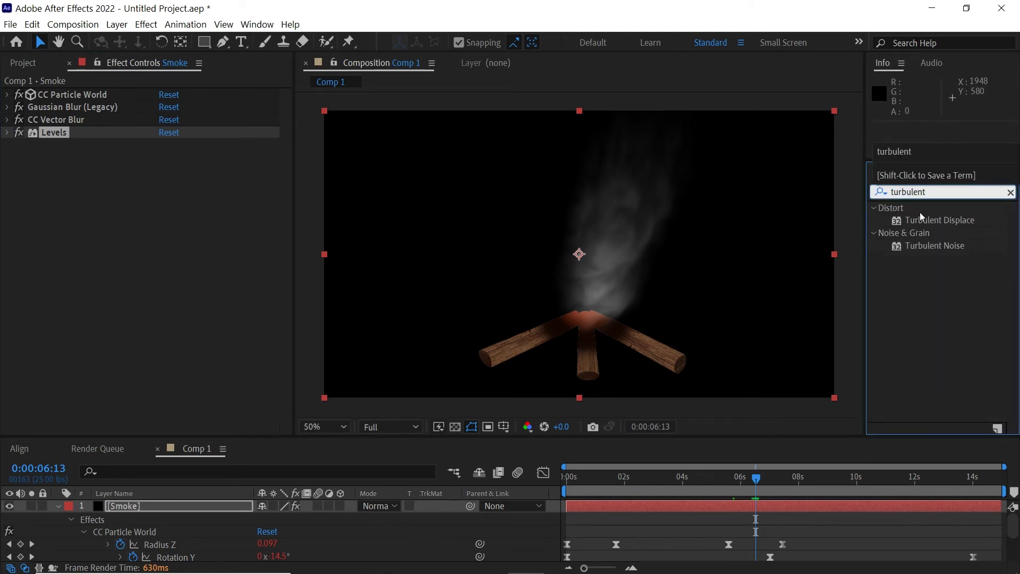
left_click(928, 222)
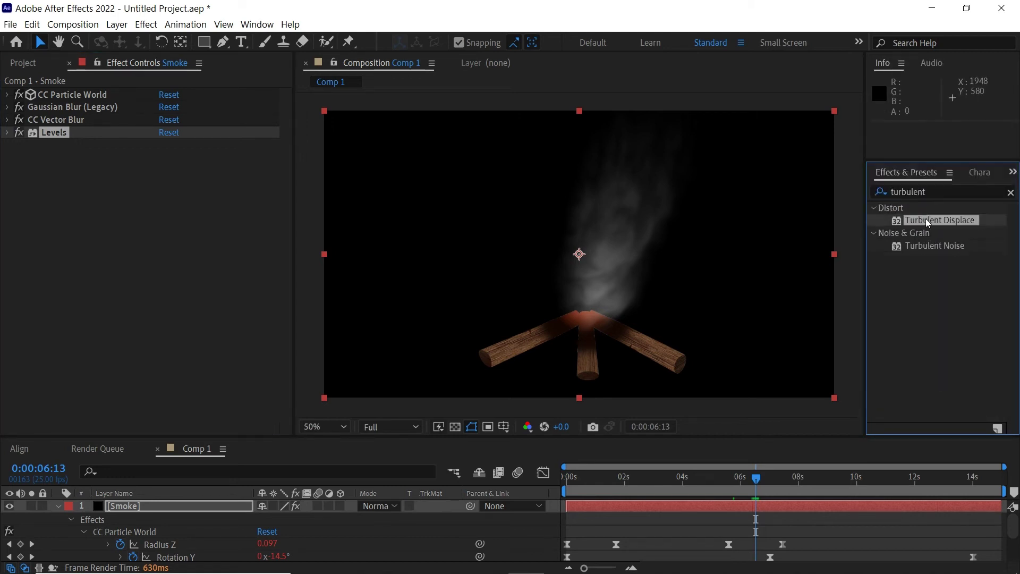
left_click_drag(828, 391, 746, 506)
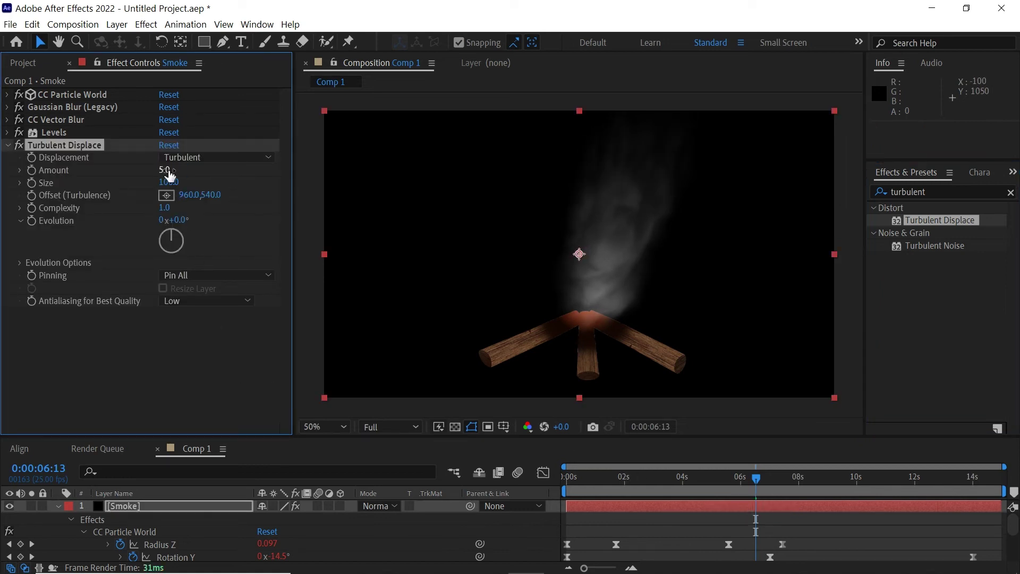
Set Turbulent Displace Pinning to Pin Bottom Locked and add an Evolution keyframe at 0s
left_click(211, 274)
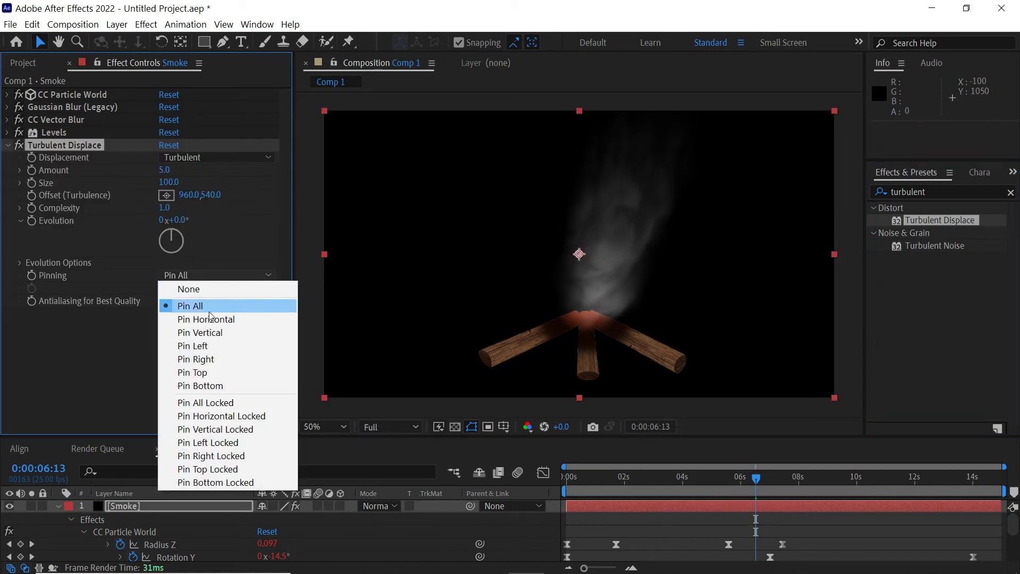
left_click(217, 482)
key("Home")
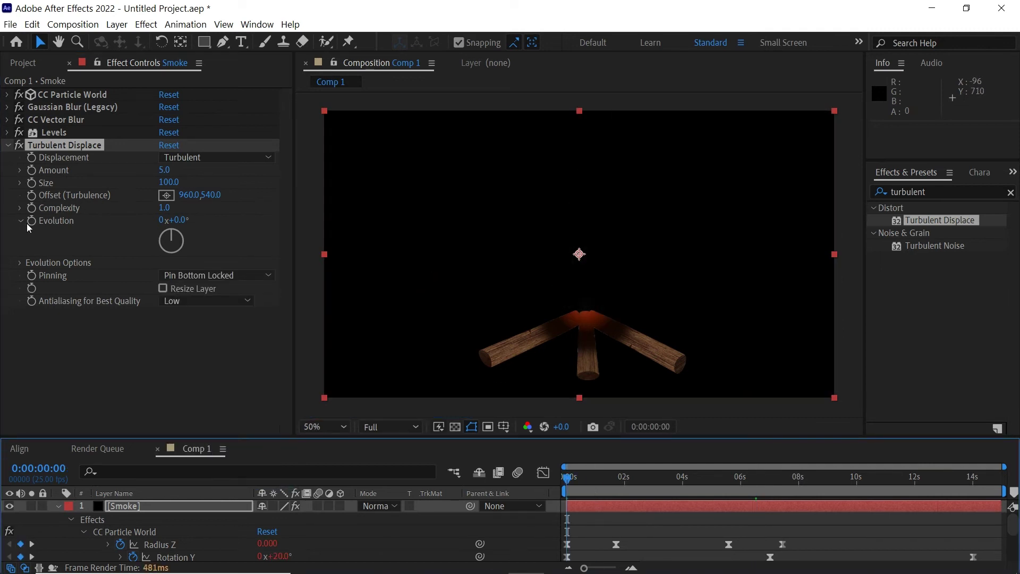
left_click(32, 225)
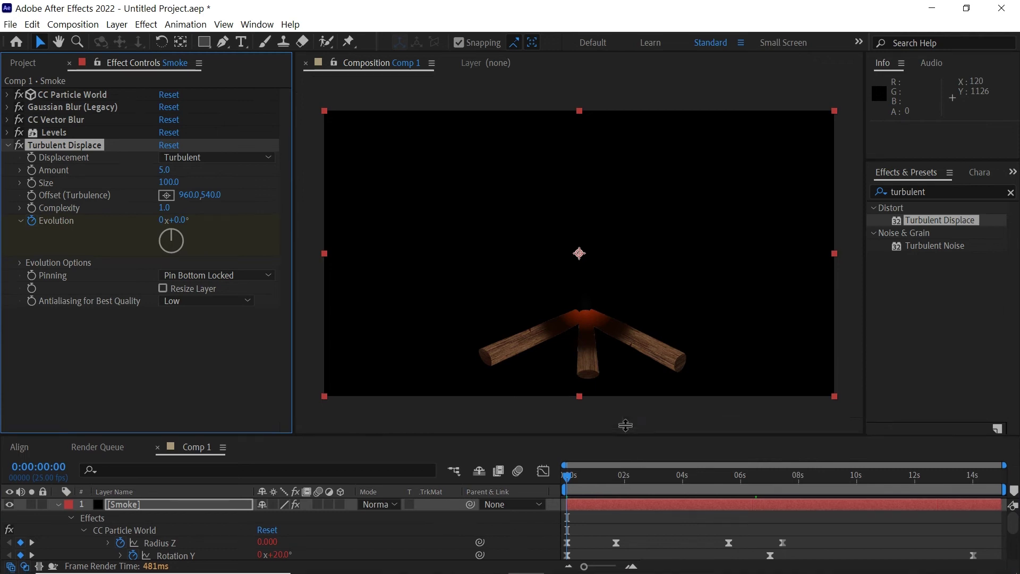
left_click_drag(628, 439, 628, 413)
Key Evolution to 1x at 0:00:02:21 and ease both Evolution keyframes
key("u")
key("u")
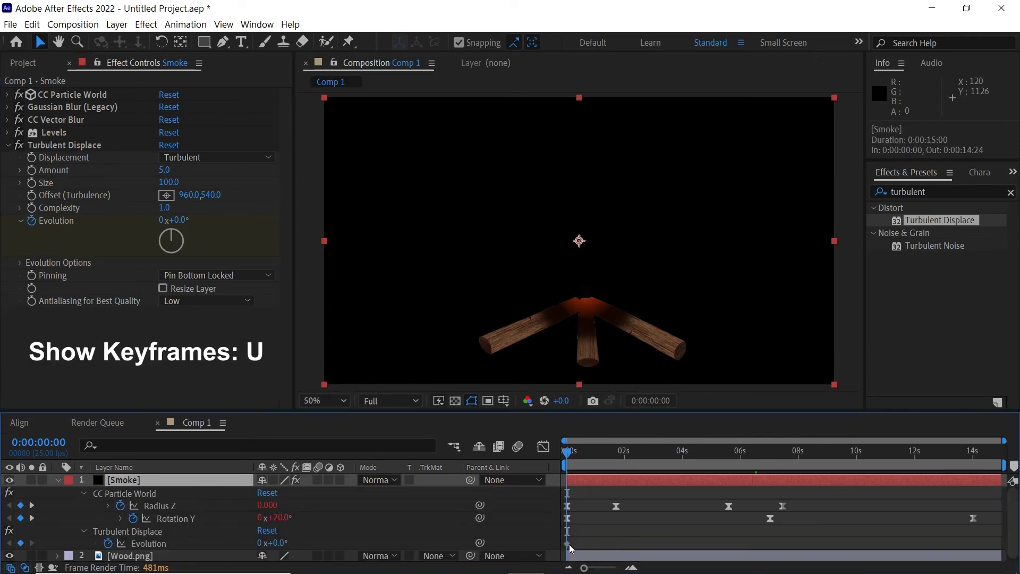
left_click(567, 543)
left_click_drag(594, 458, 648, 467)
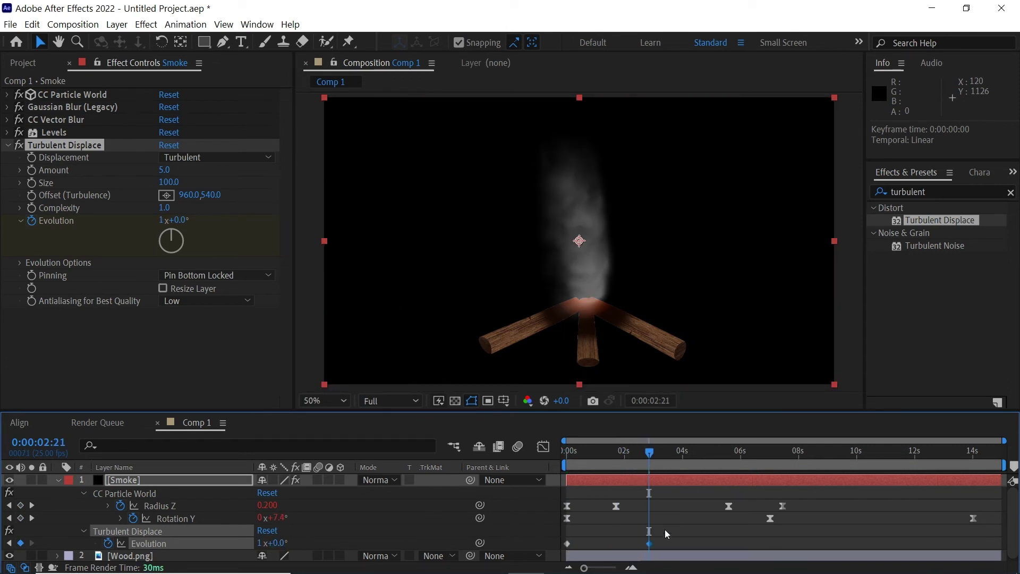
left_click_drag(662, 538, 568, 549)
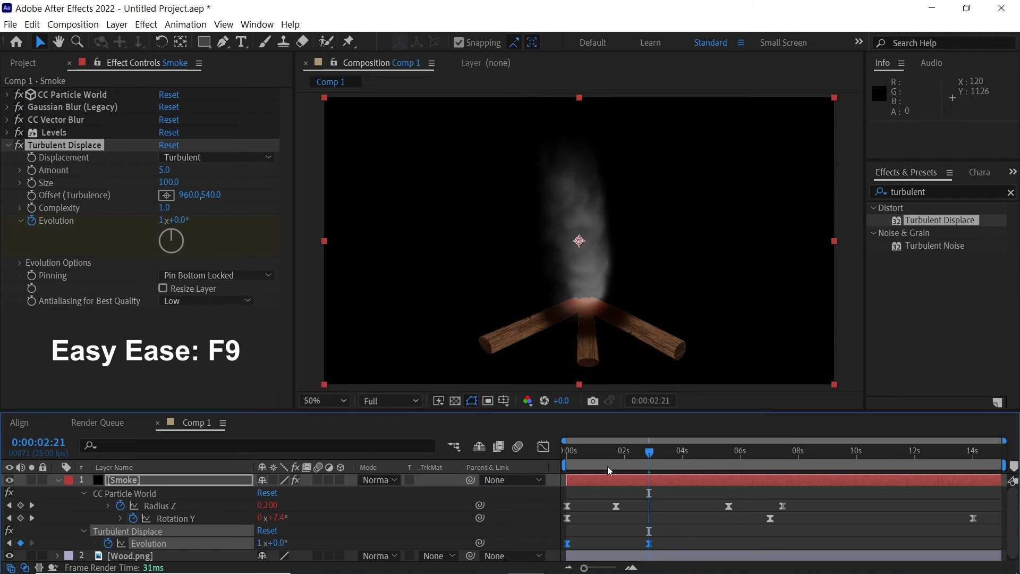
key("Home")
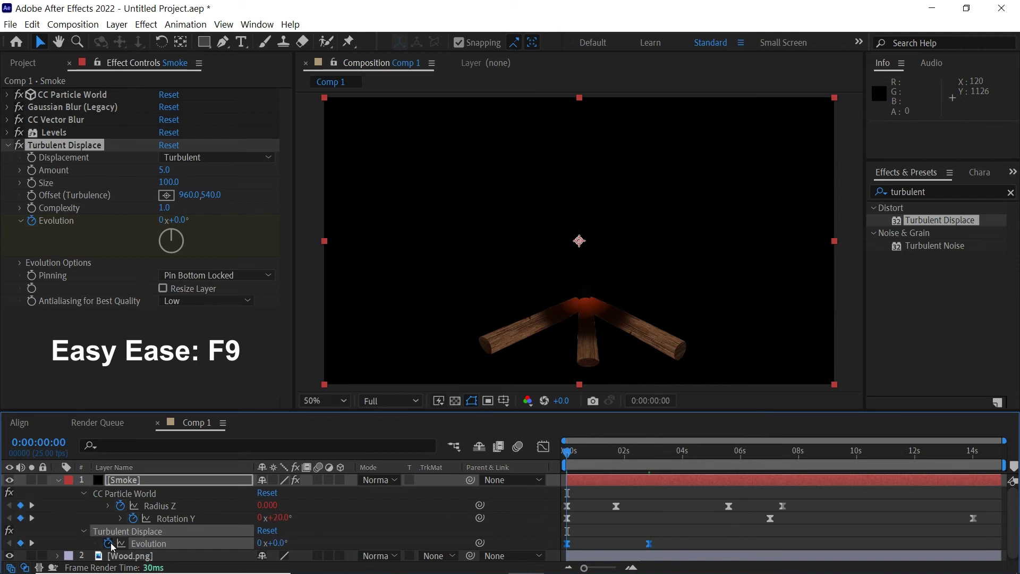
Give Evolution a loopOut("pingpong") expression and preview the looping smoke
left_click(111, 545, "alt")
type("loopO")
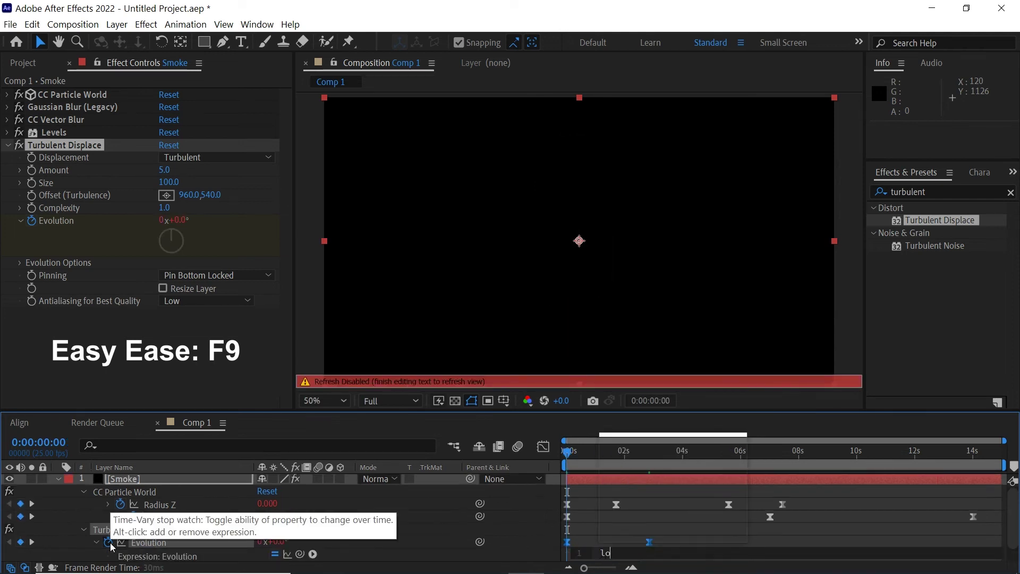
type("ut(\"pi")
left_click(706, 536)
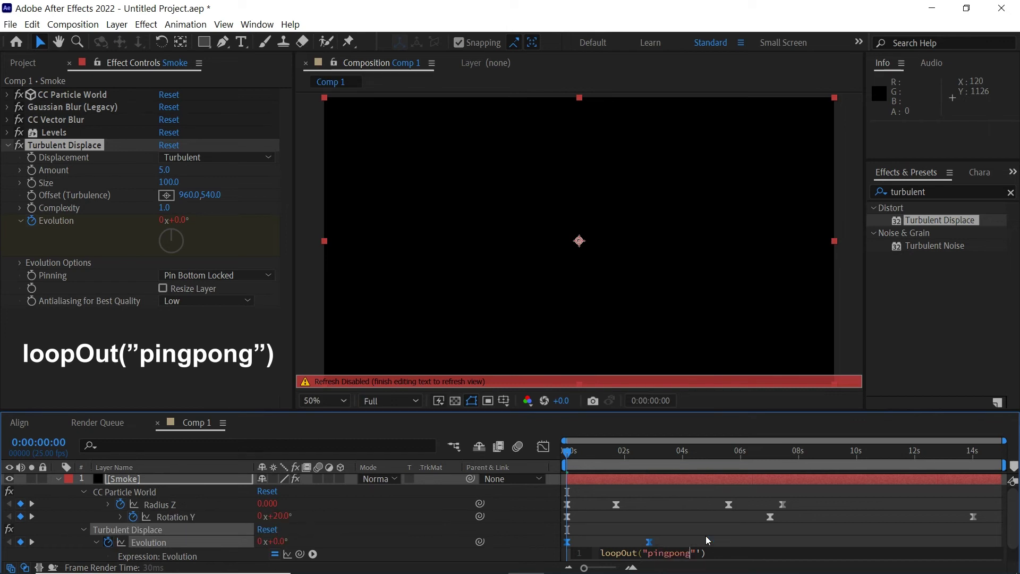
left_click(707, 531)
left_click(696, 551)
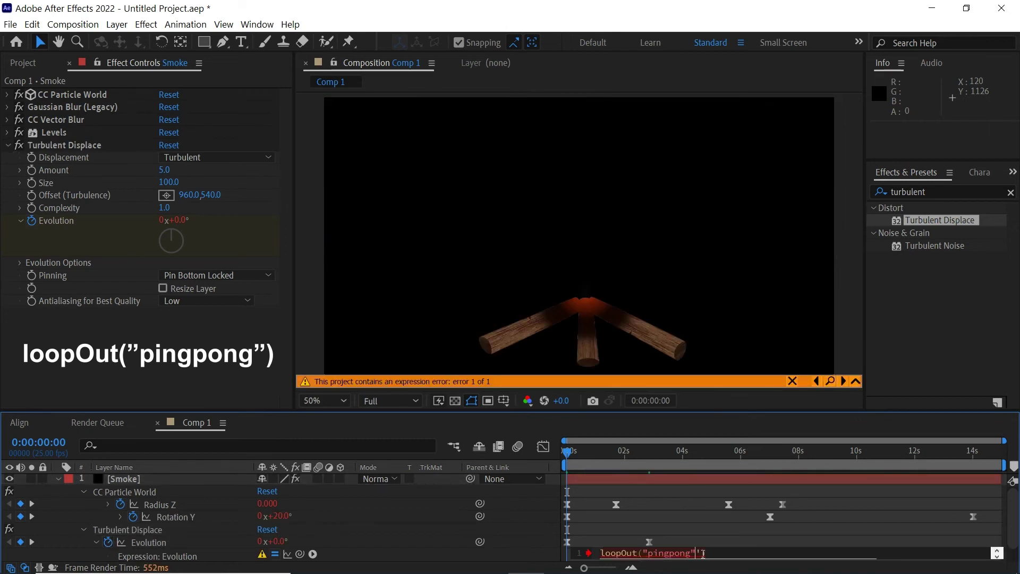
left_click(699, 525)
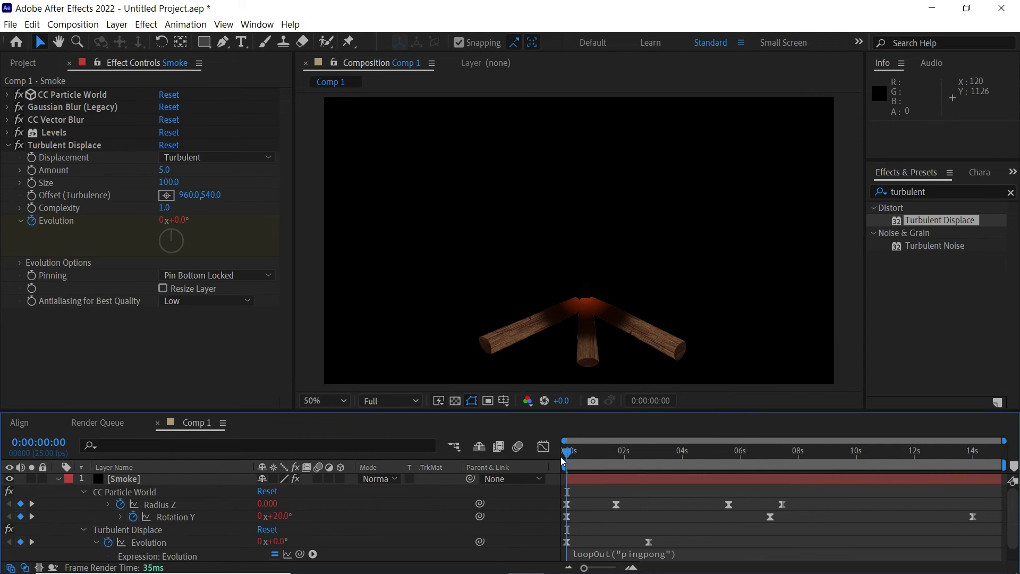
key("space")
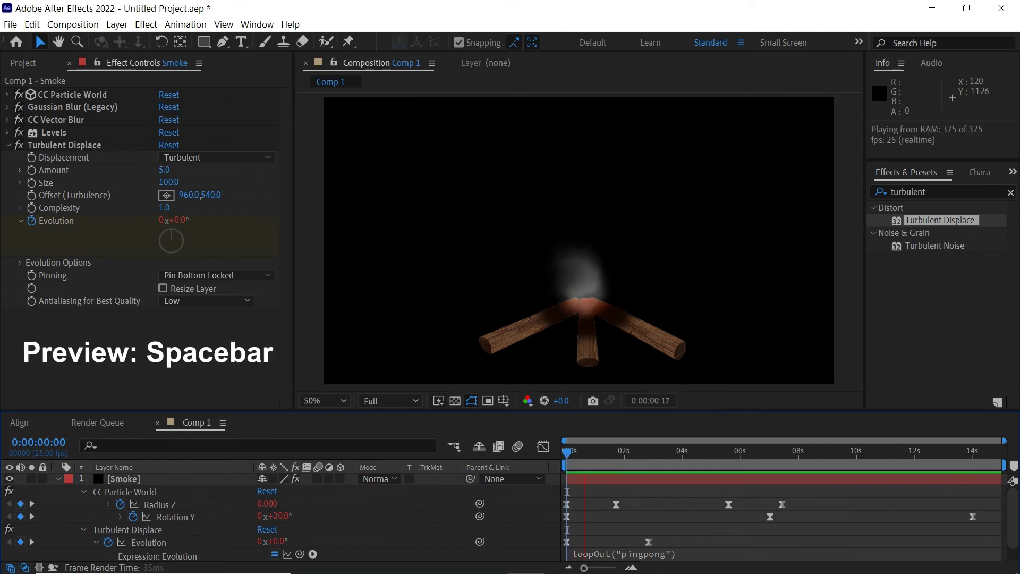